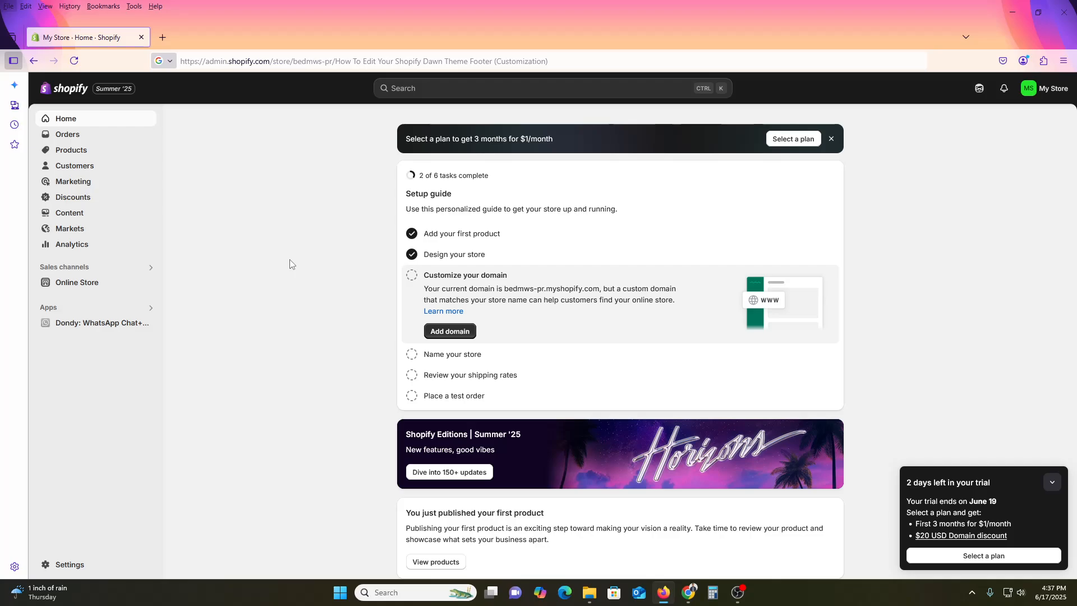
# - Reload the store admin and open the Online Store themes page showing the current Dawn theme
pyautogui.click(77, 55)
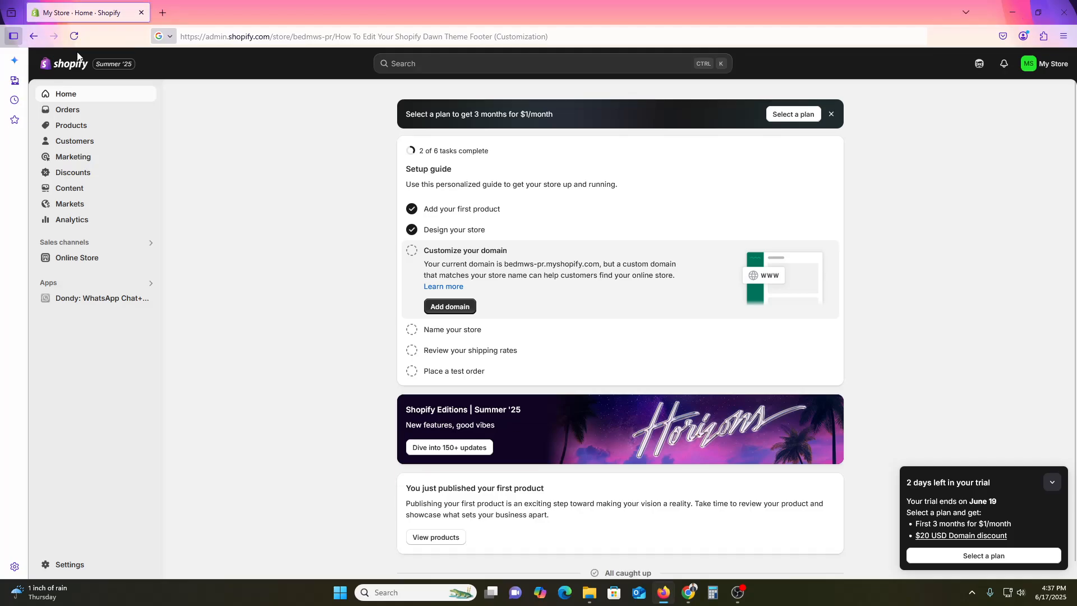
pyautogui.click(74, 36)
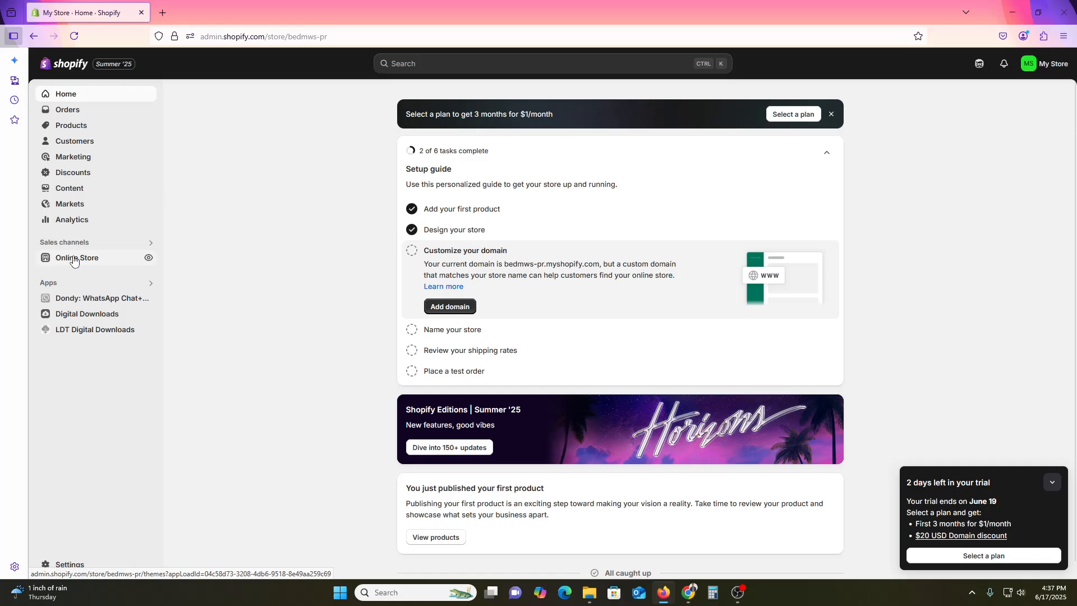
pyautogui.click(80, 259)
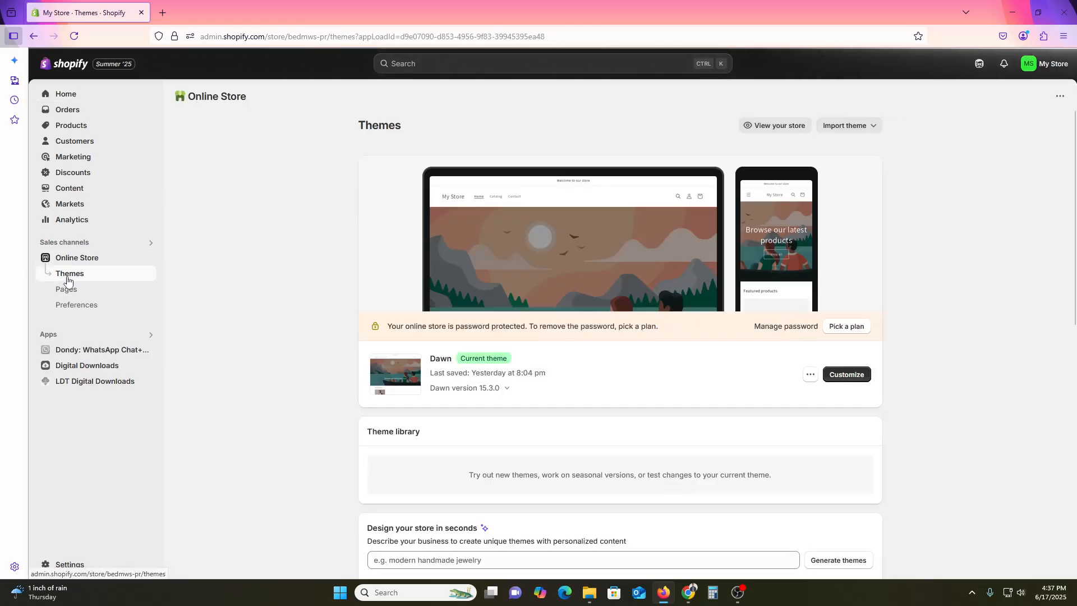
pyautogui.doubleClick(439, 358)
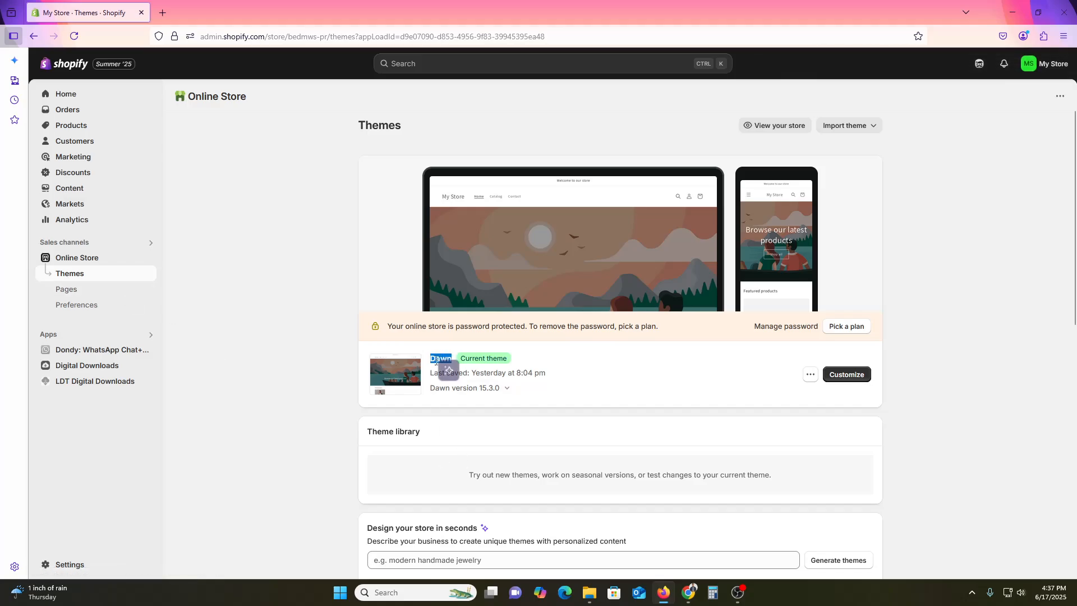
pyautogui.click(271, 383)
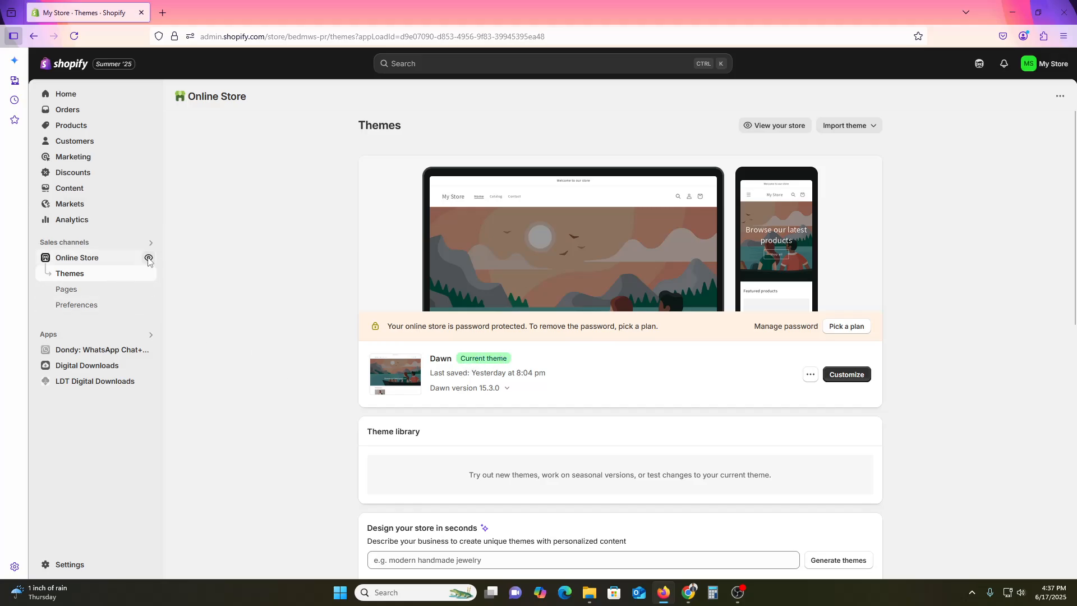
# - View the live storefront in a new tab down to its footer, then return to the themes page
pyautogui.click(149, 259)
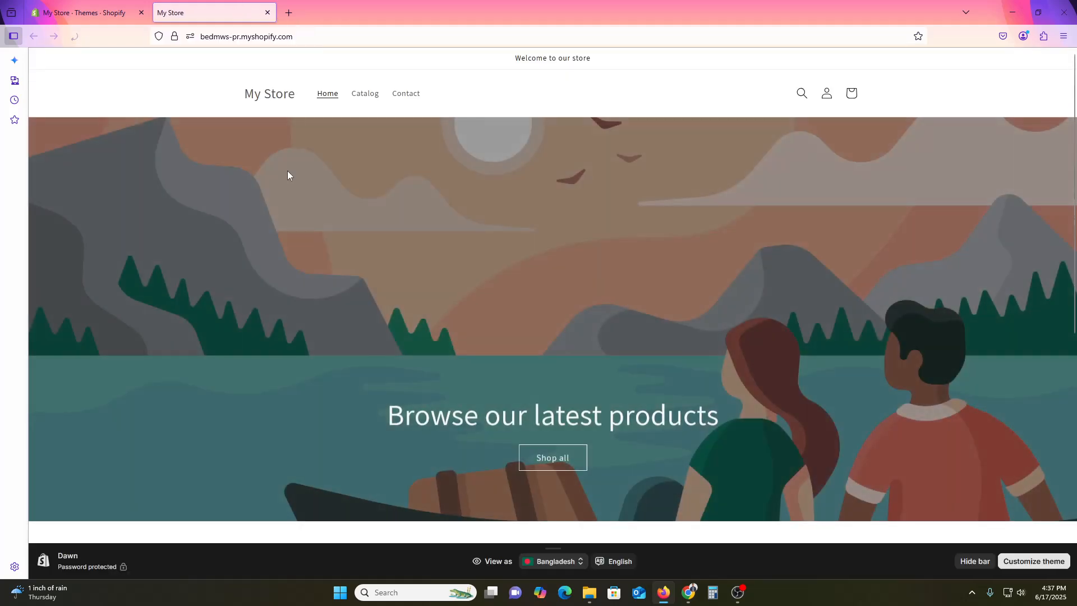
pyautogui.scroll(-8, 830, 210)
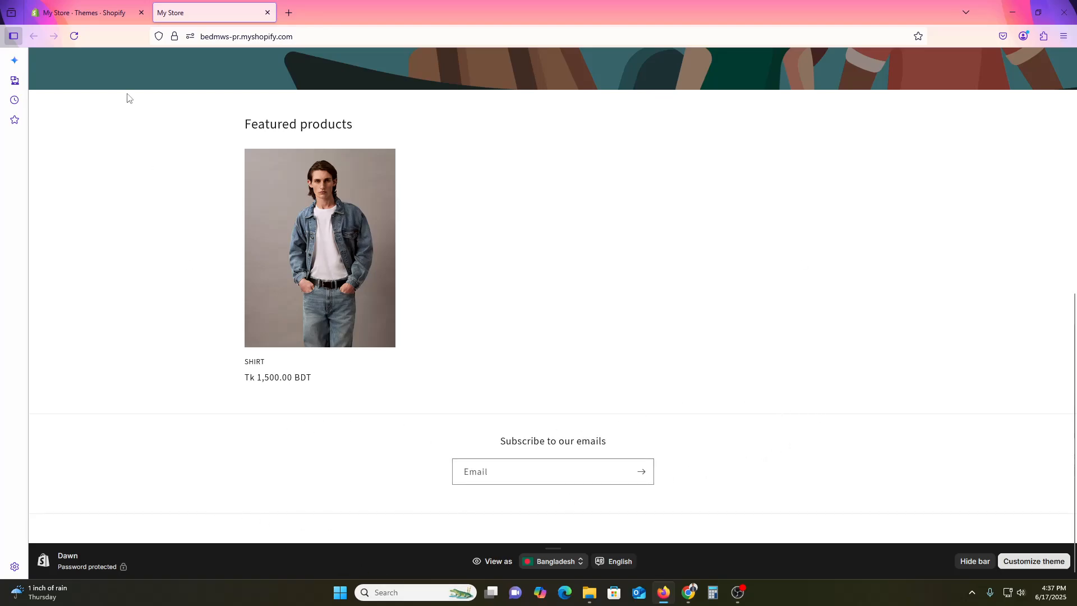
pyautogui.click(60, 3)
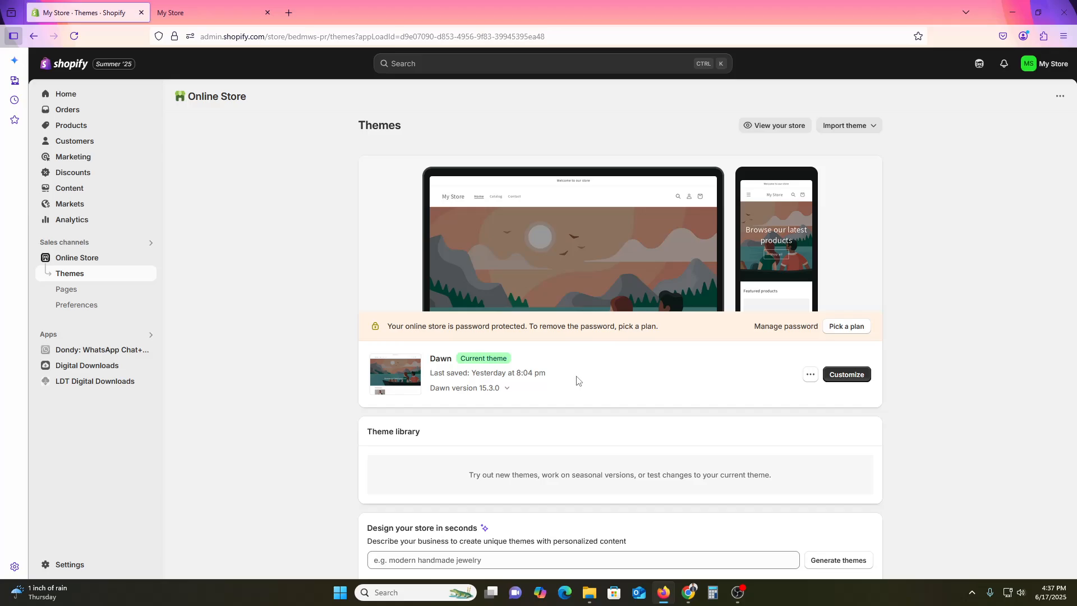
# - Search the web for "ecoomerce" in a new browser tab and skim the results
pyautogui.click(287, 13)
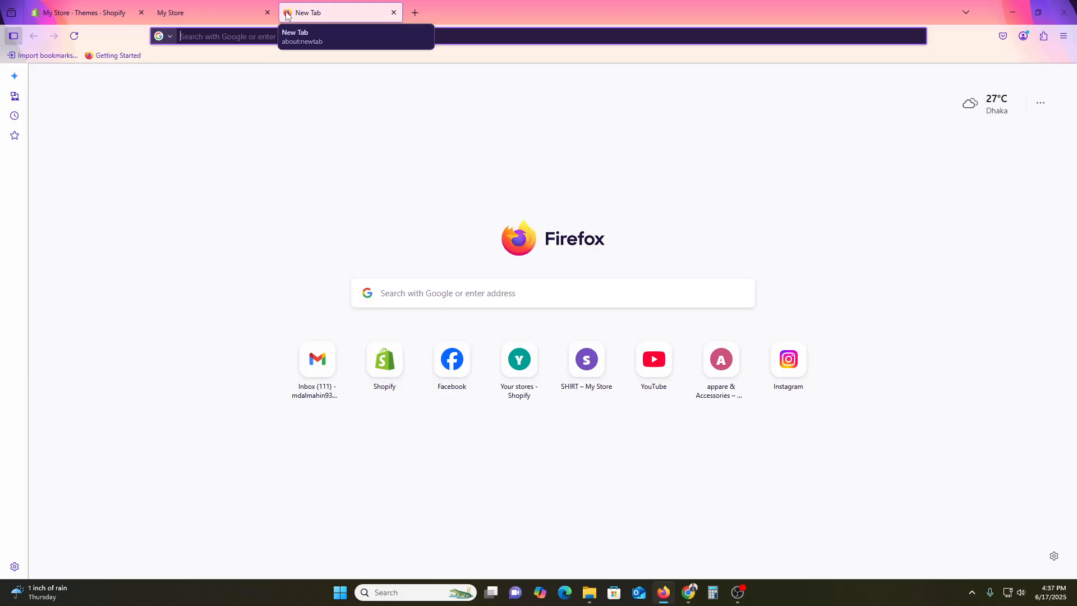
pyautogui.write('pan')
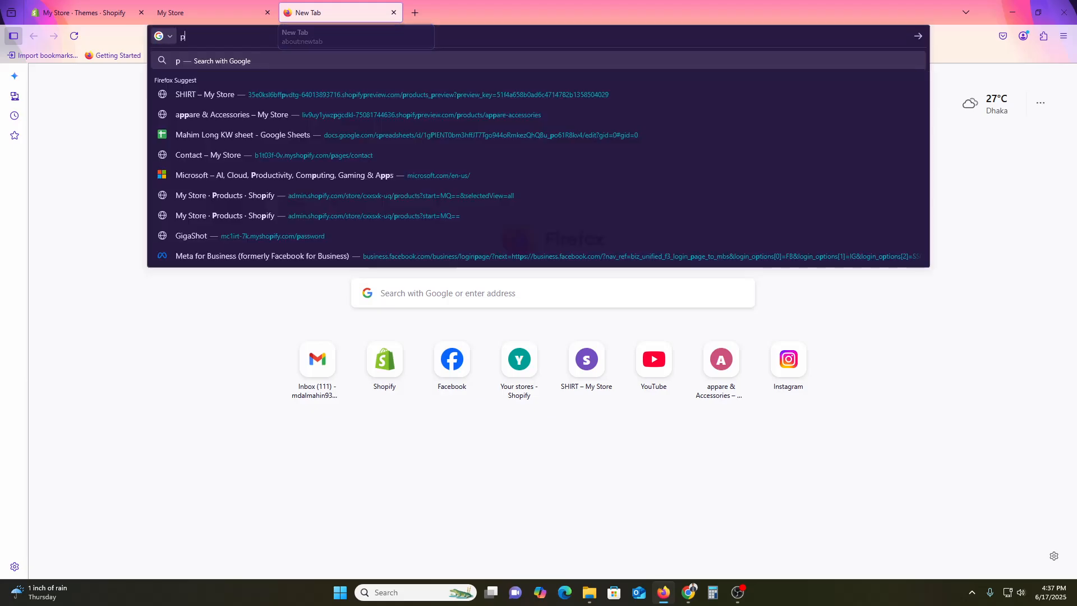
pyautogui.press('BackSpace')
pyautogui.press('BackSpace')
pyautogui.press('BackSpace')
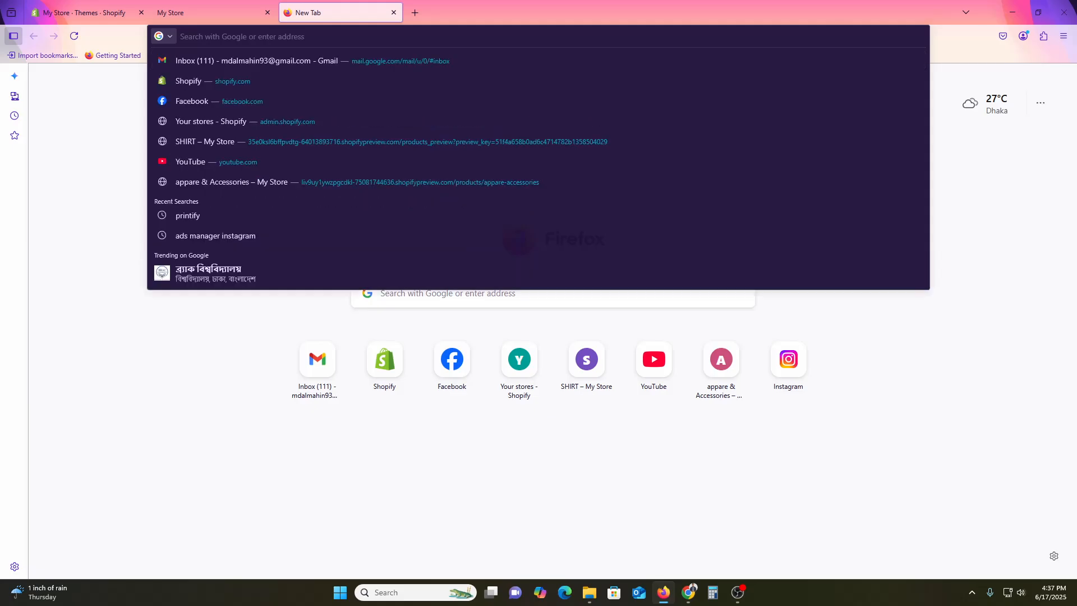
pyautogui.write('ecoo')
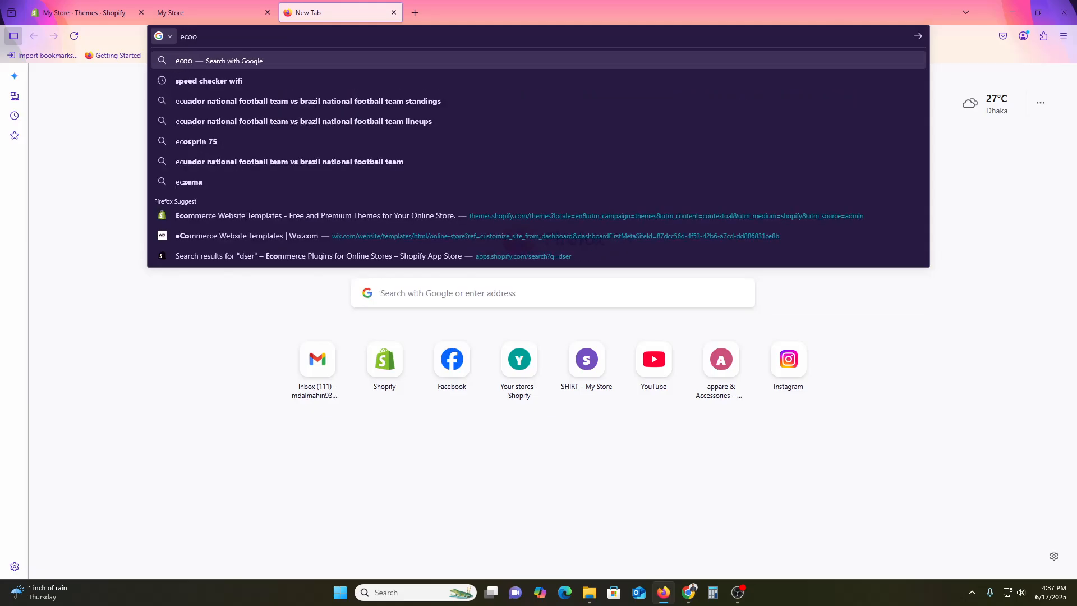
pyautogui.write('merce')
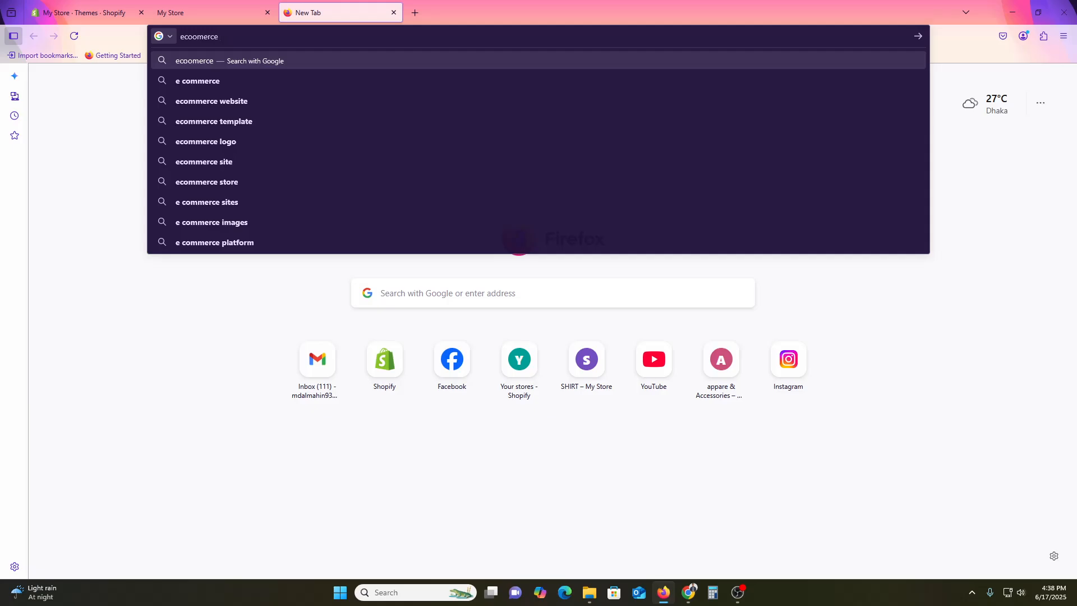
pyautogui.press('Return')
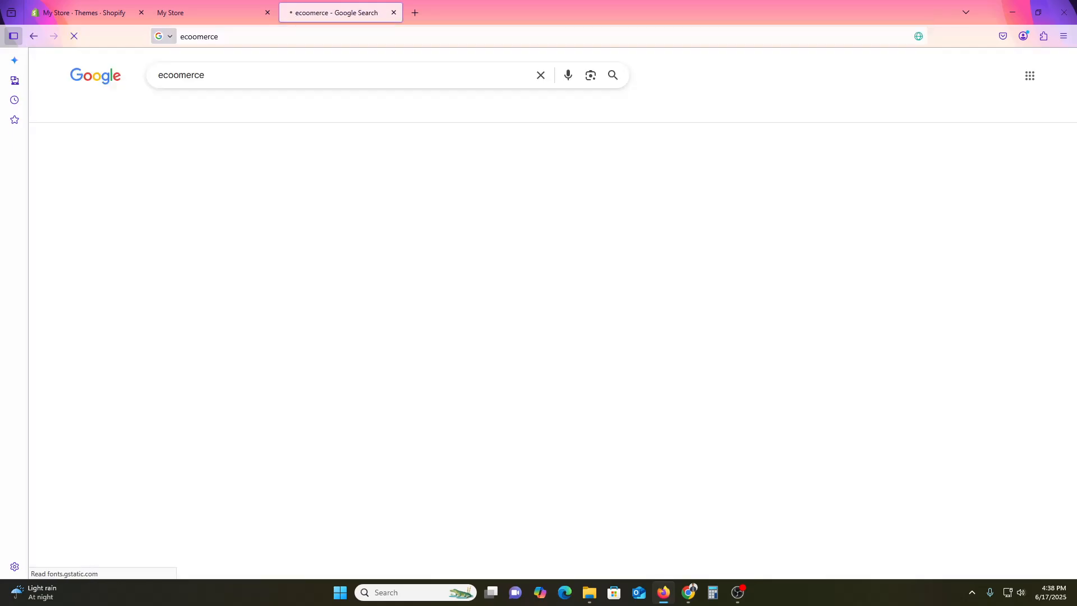
pyautogui.scroll(-5, 333, 293)
pyautogui.scroll(-4, 332, 294)
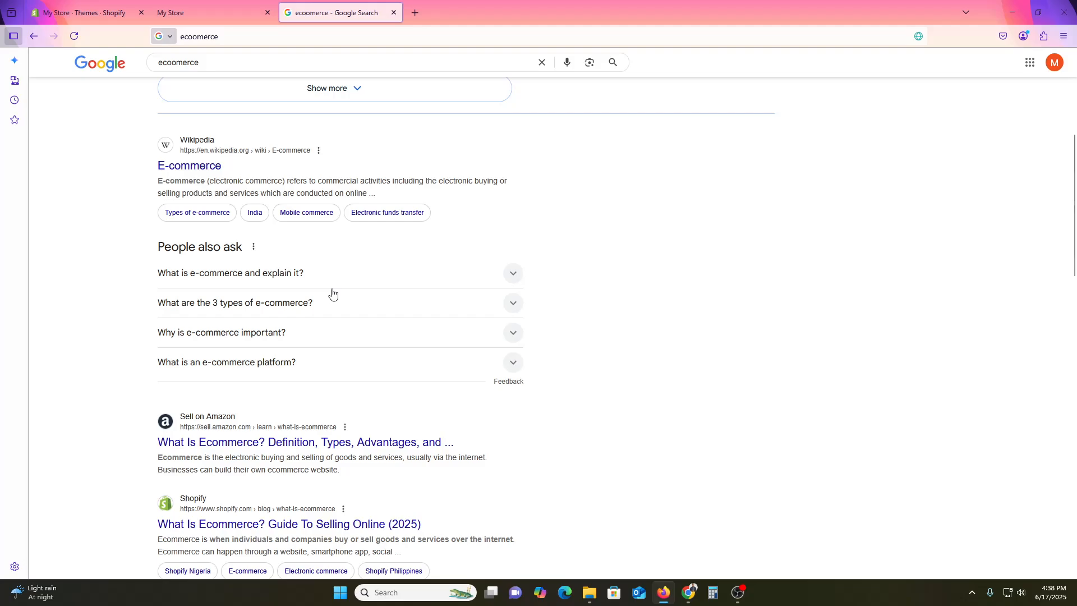
pyautogui.click(778, 418)
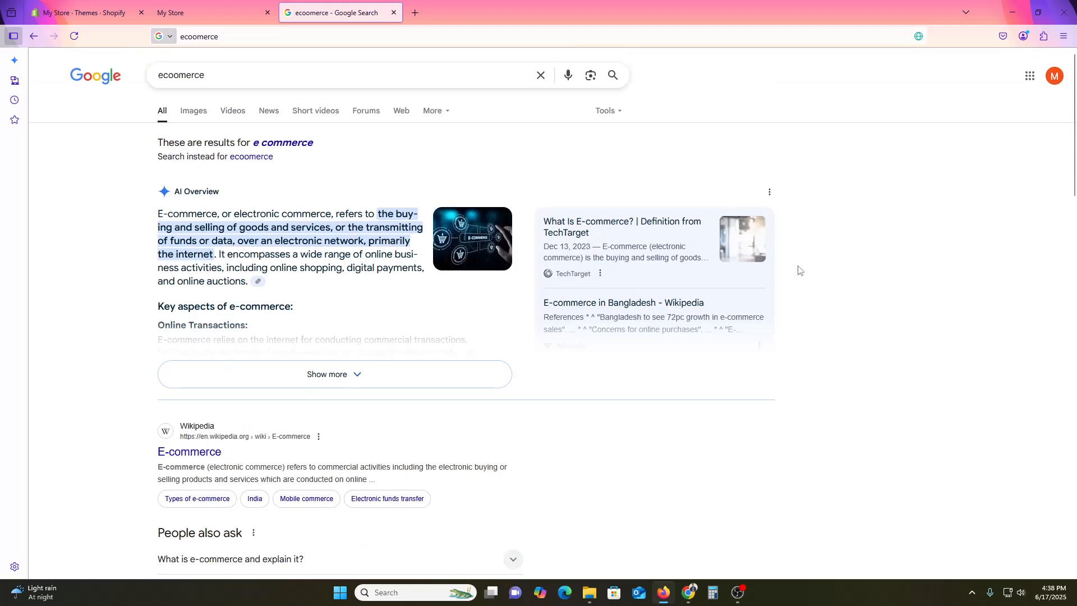
# - Search the web for "gucchi" and open the official Gucci US site from the results
pyautogui.click(275, 73)
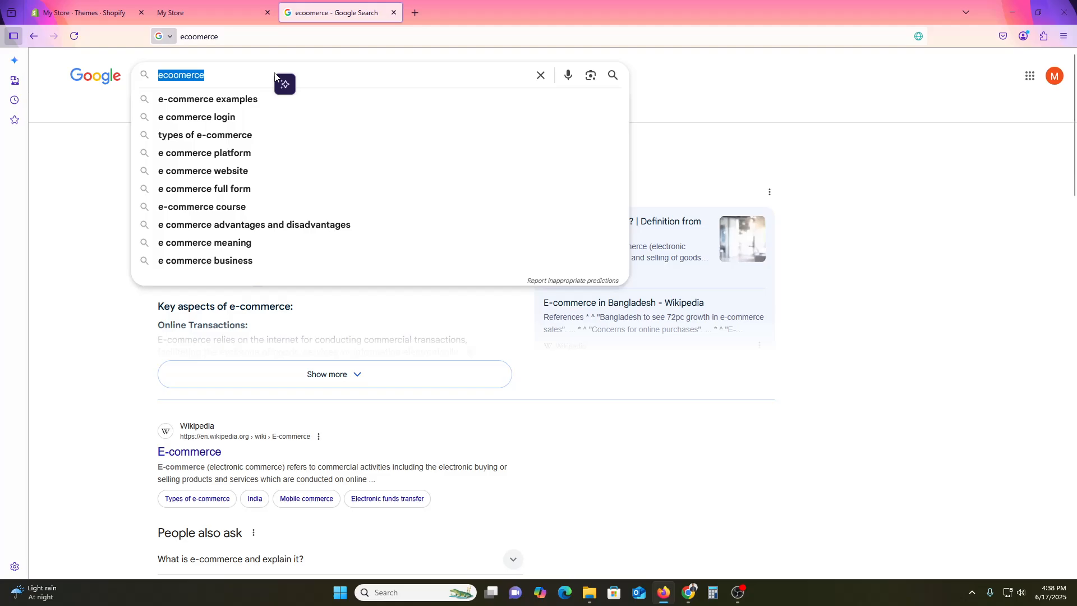
pyautogui.write('full')
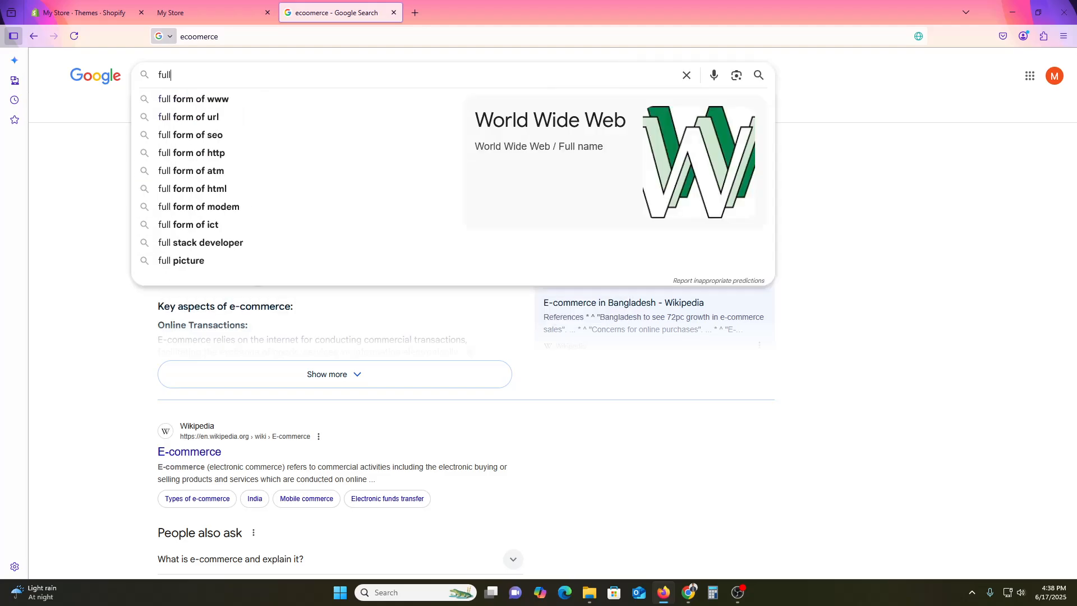
pyautogui.press('BackSpace')
pyautogui.press('BackSpace')
pyautogui.press('BackSpace')
pyautogui.press('BackSpace')
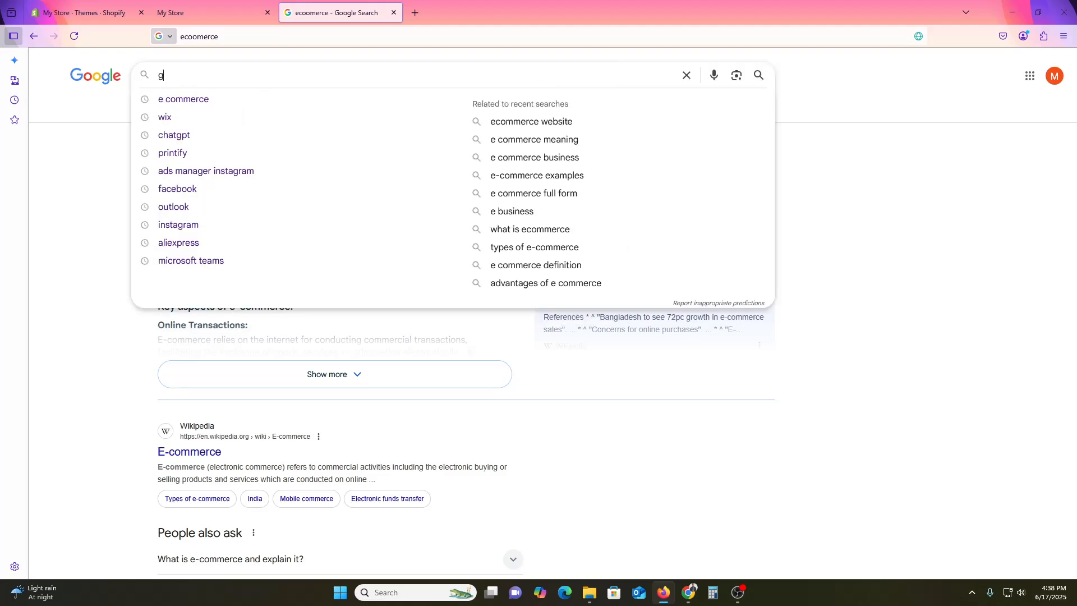
pyautogui.write('gucchi')
pyautogui.press('Return')
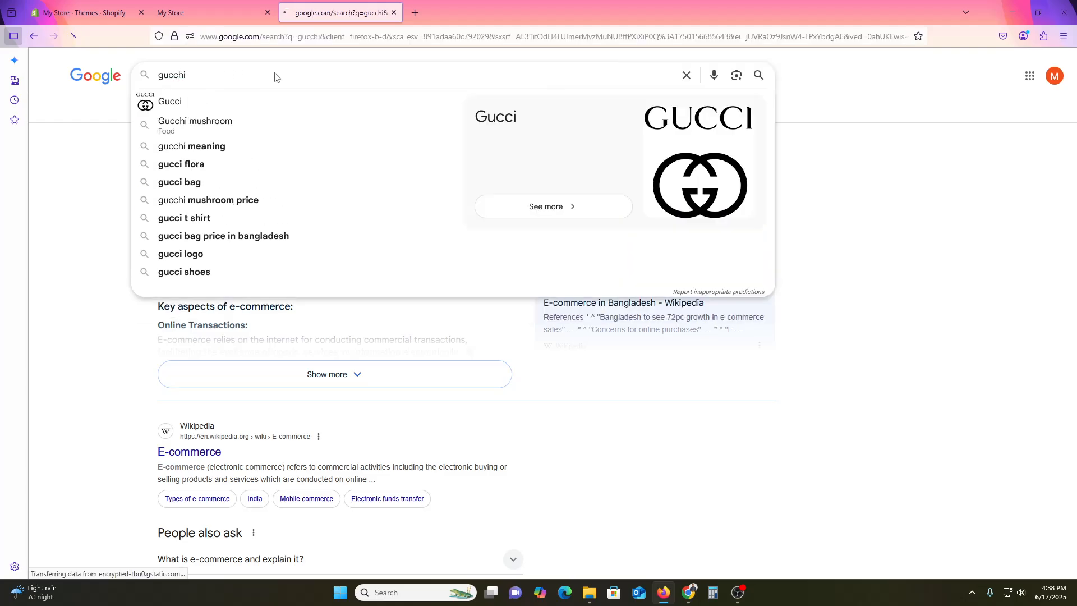
pyautogui.click(219, 214)
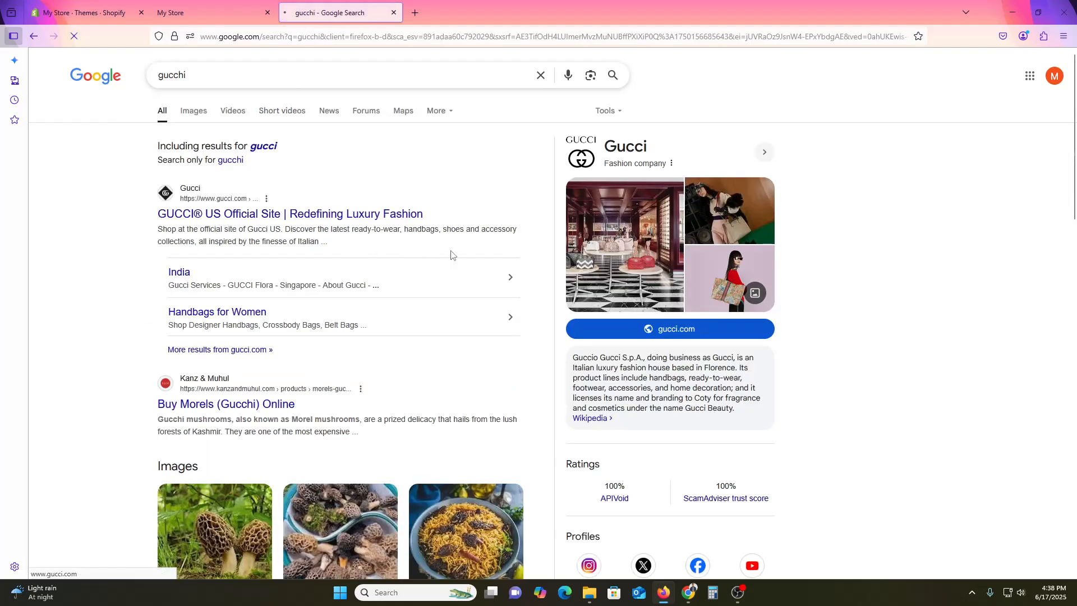
# - Dismiss the cookie and location pop-ups on the Gucci site and examine its footer layout
pyautogui.scroll(-10, 931, 265)
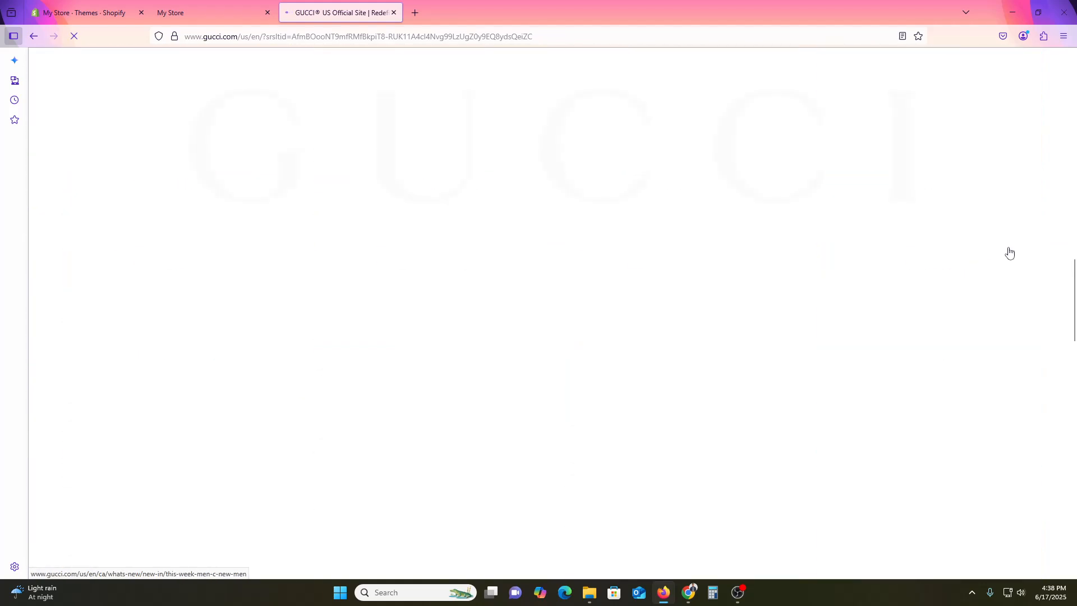
pyautogui.scroll(-10, 1017, 249)
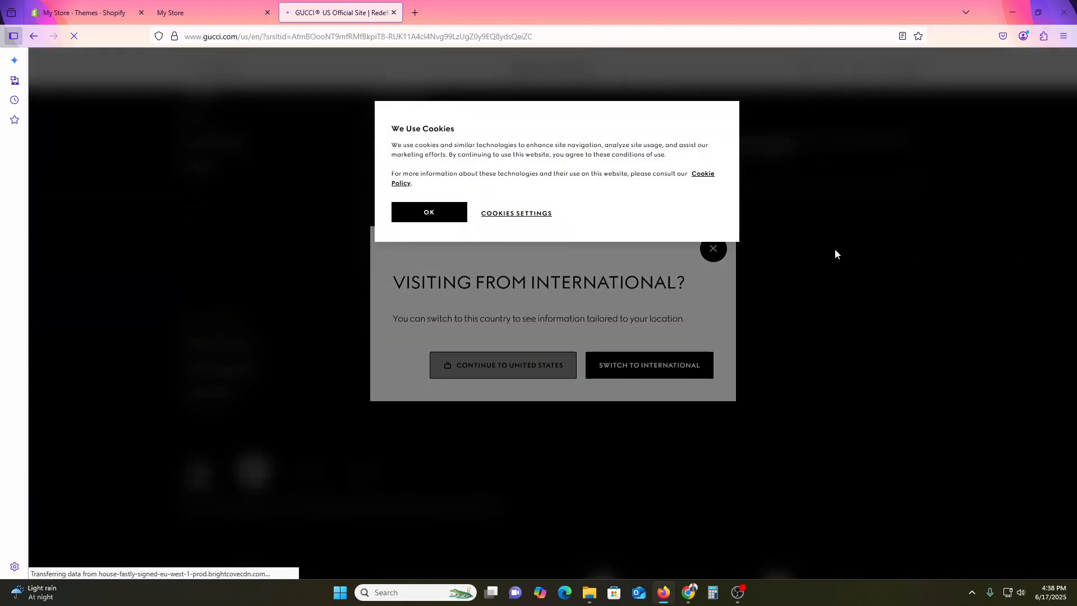
pyautogui.click(426, 215)
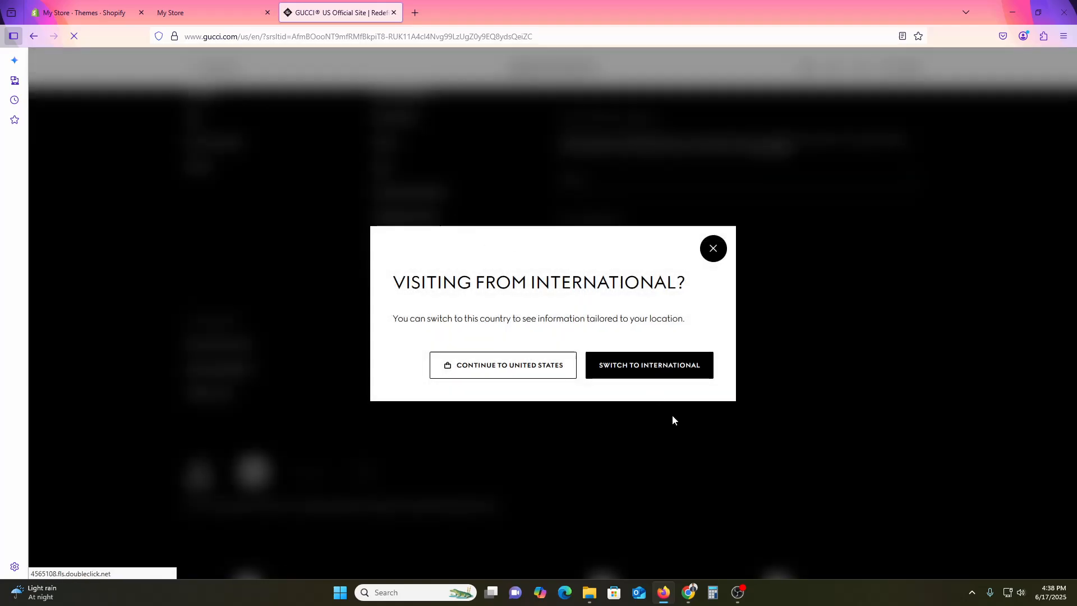
pyautogui.click(708, 251)
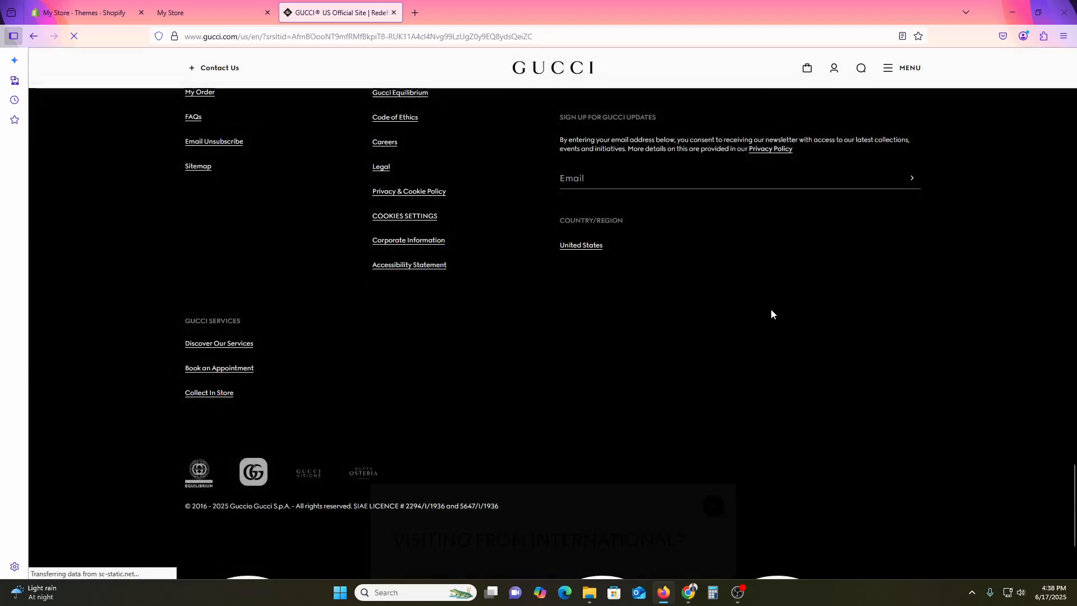
pyautogui.scroll(-3, 786, 317)
pyautogui.scroll(10, 851, 365)
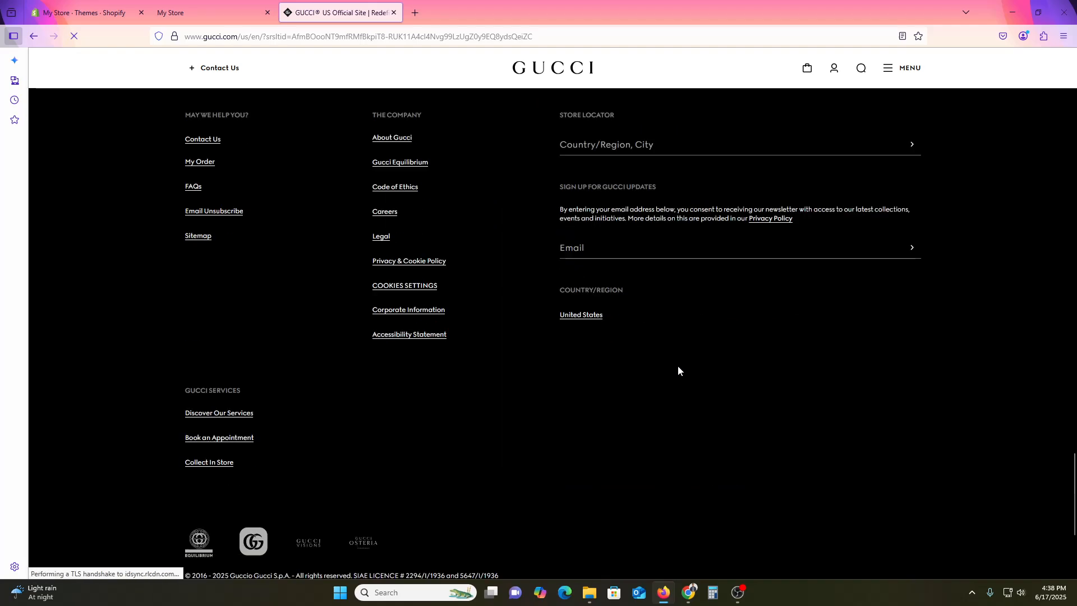
pyautogui.scroll(-4, 609, 331)
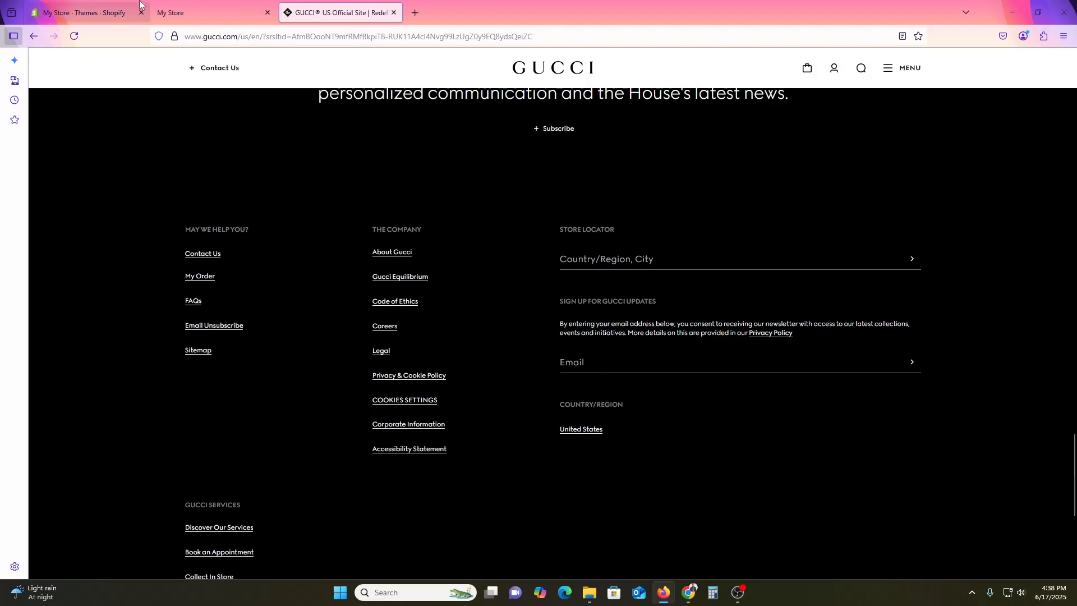
# - Return to the store's themes page and open the Dawn theme for customization, viewing the home page's footer area
pyautogui.click(100, 5)
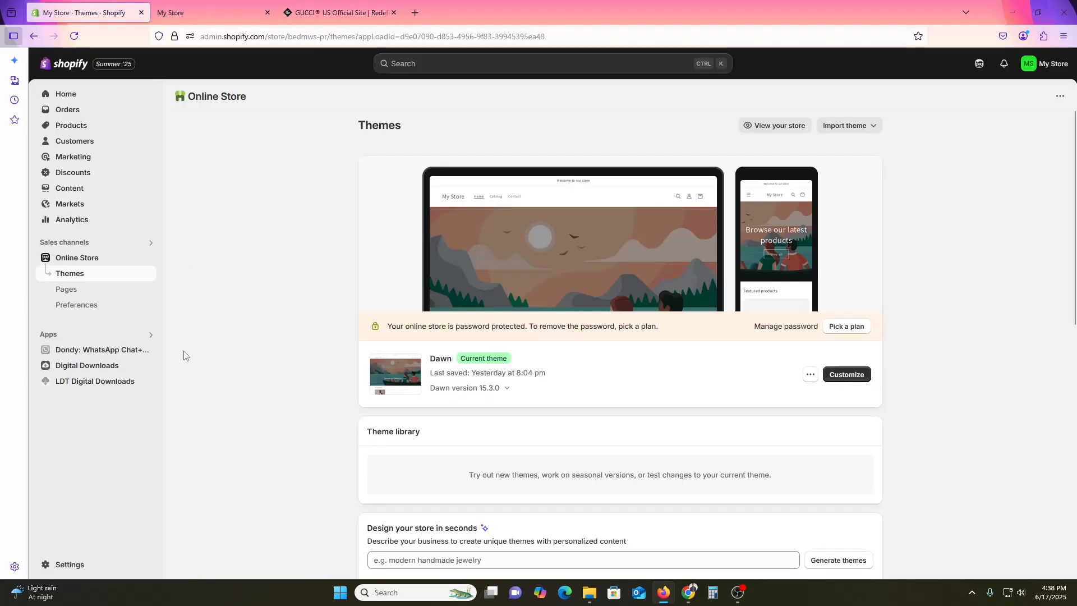
pyautogui.click(853, 380)
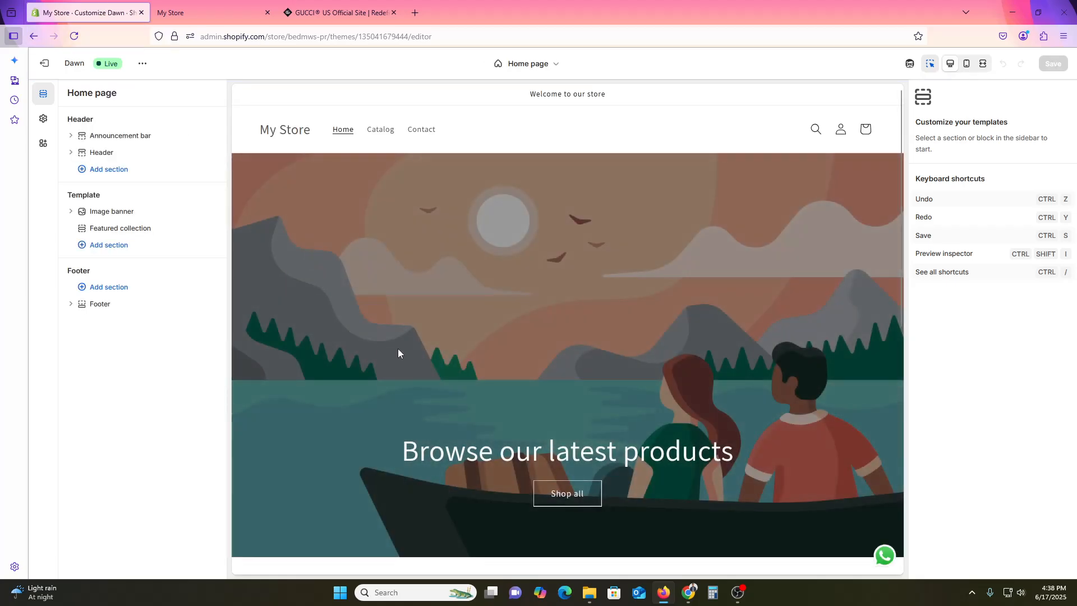
pyautogui.scroll(-10, 584, 297)
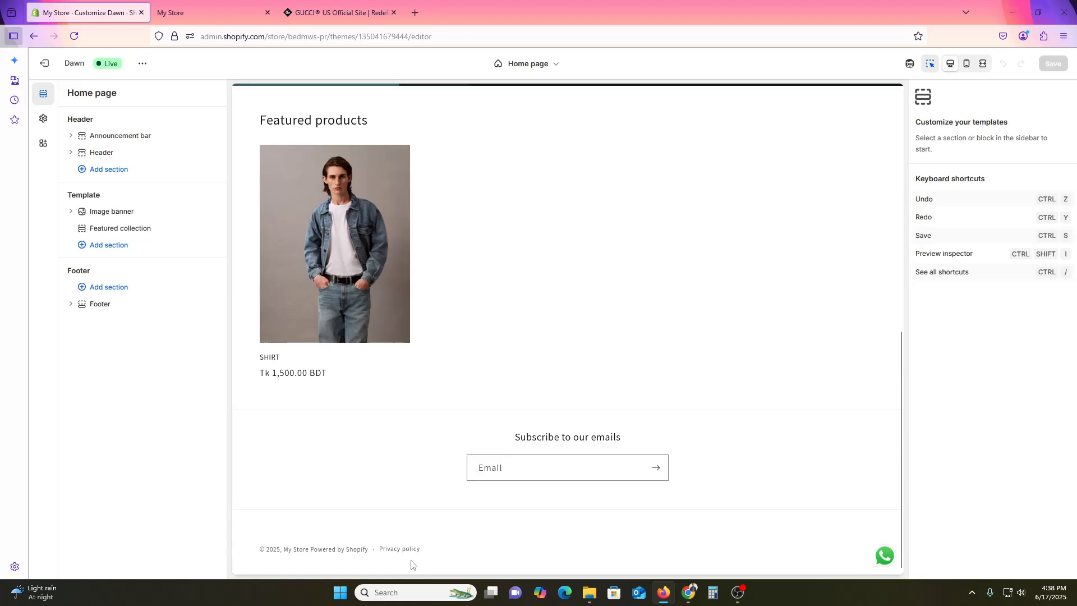
# - Open the Footer section's settings and try toggling the section's visibility
pyautogui.click(113, 303)
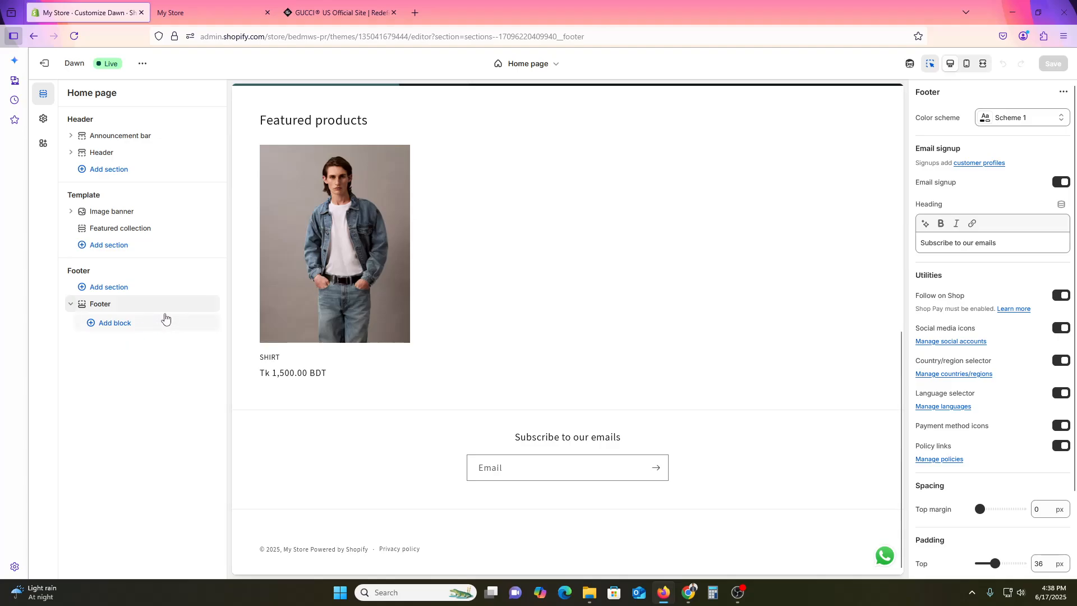
pyautogui.click(211, 305)
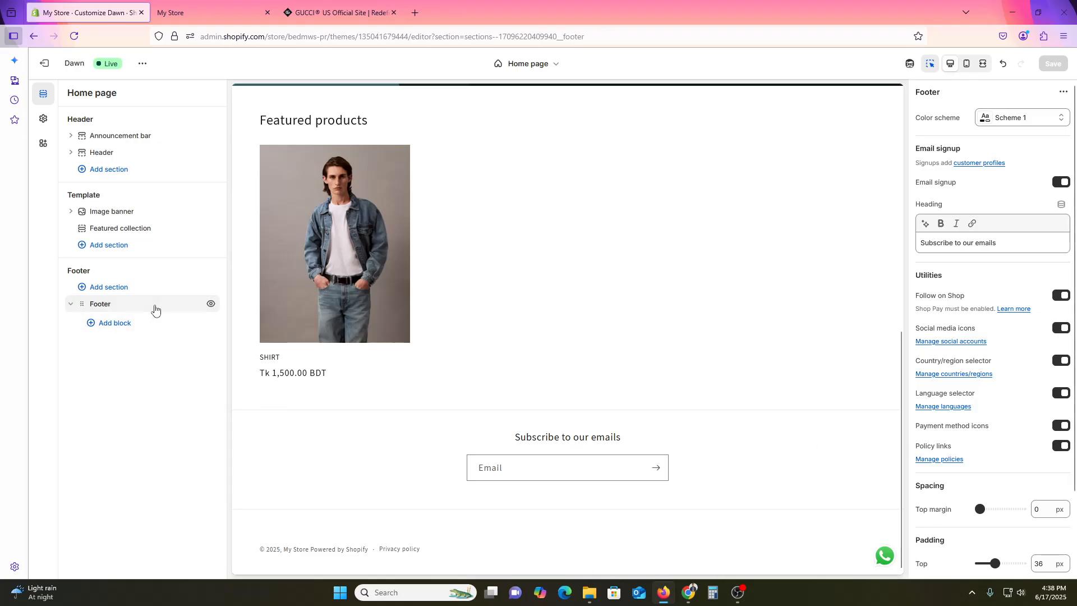
pyautogui.click(72, 304)
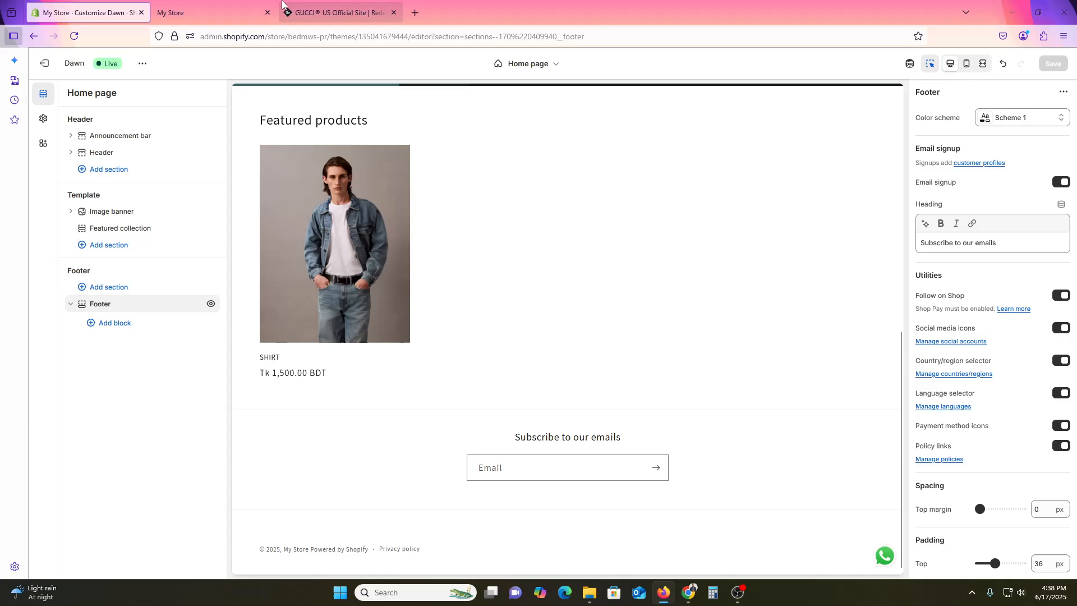
# - Close the storefront preview tab and review the sign-up area and link columns in the Gucci site's footer
pyautogui.click(336, 13)
pyautogui.click(267, 13)
pyautogui.scroll(3, 615, 288)
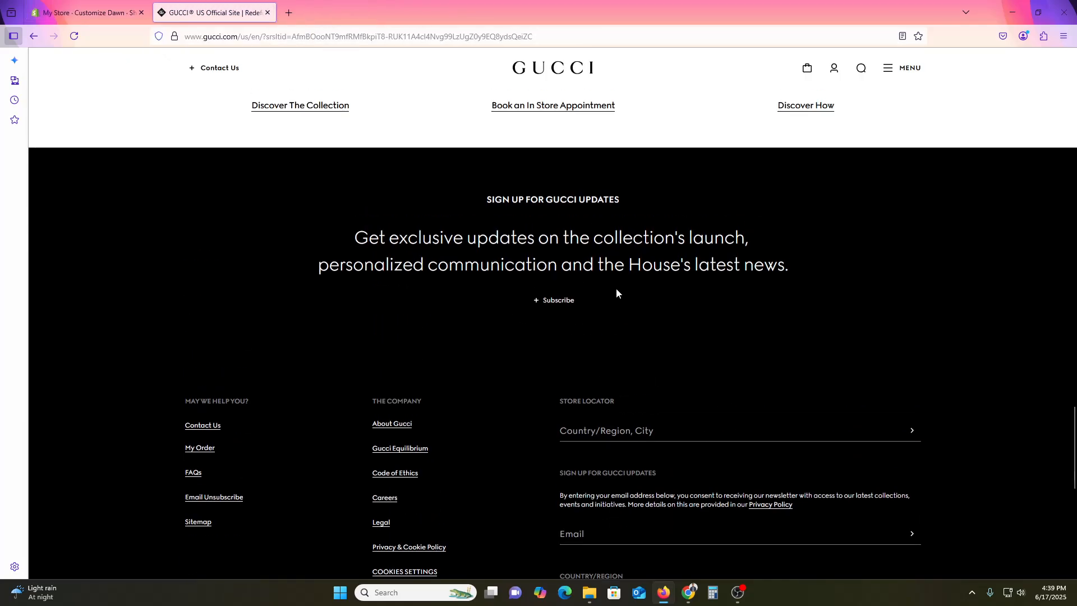
# - Return to the theme editor and review the sections, app sections and blocks that can be added to the footer
pyautogui.click(85, 4)
pyautogui.click(110, 286)
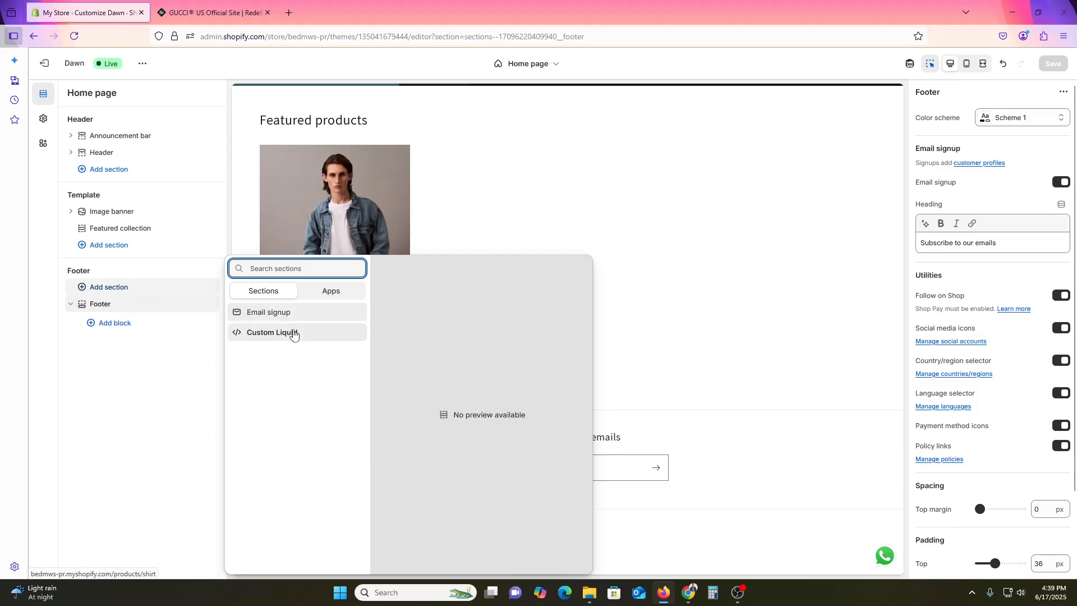
pyautogui.click(330, 290)
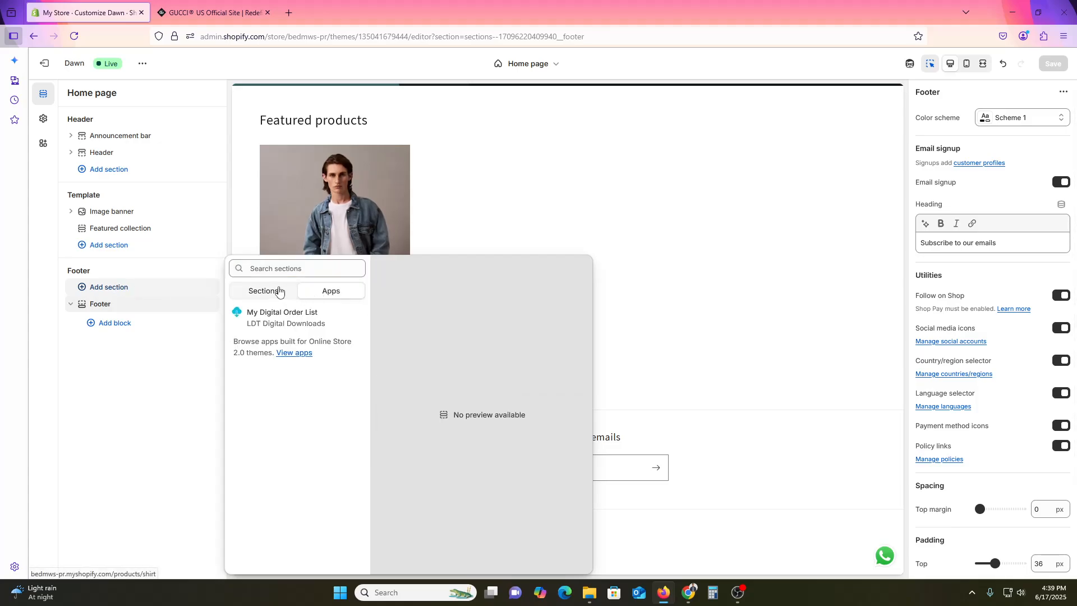
pyautogui.click(264, 290)
pyautogui.click(146, 332)
pyautogui.click(129, 296)
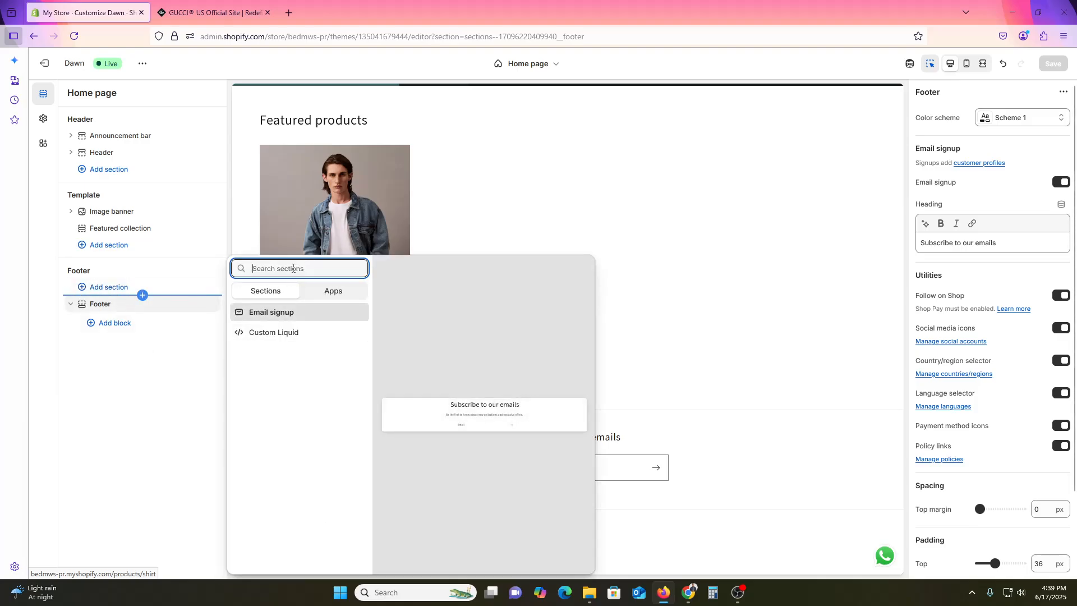
pyautogui.write('f')
pyautogui.press('BackSpace')
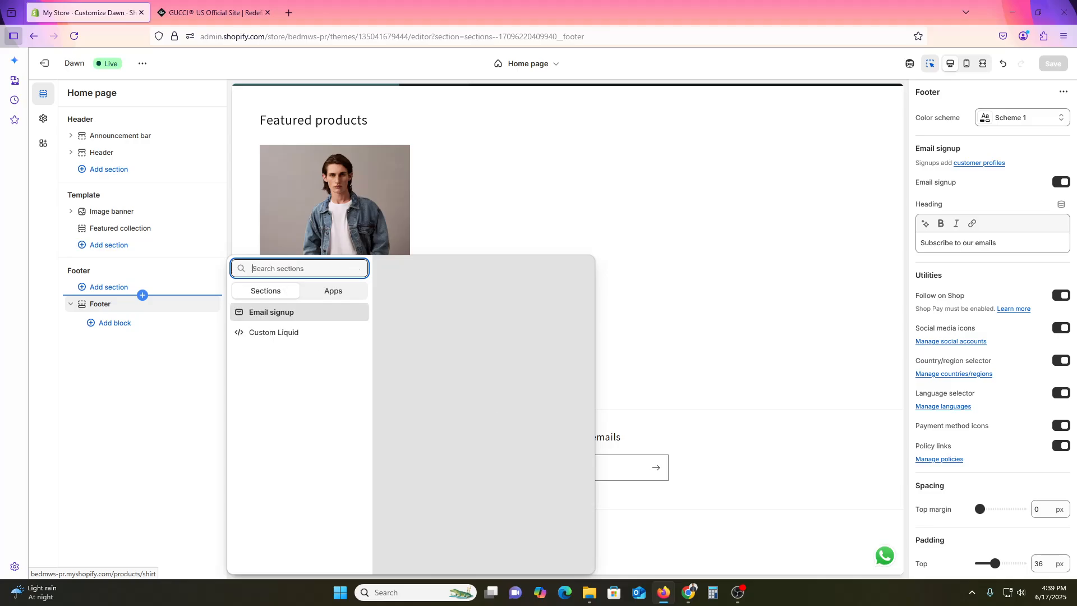
pyautogui.click(146, 384)
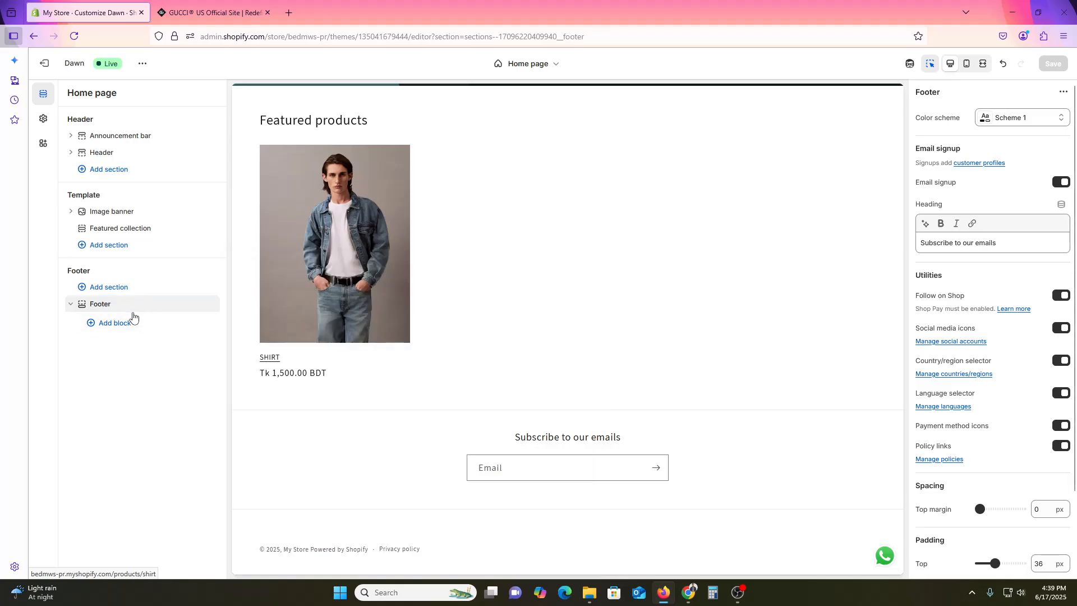
pyautogui.click(150, 314)
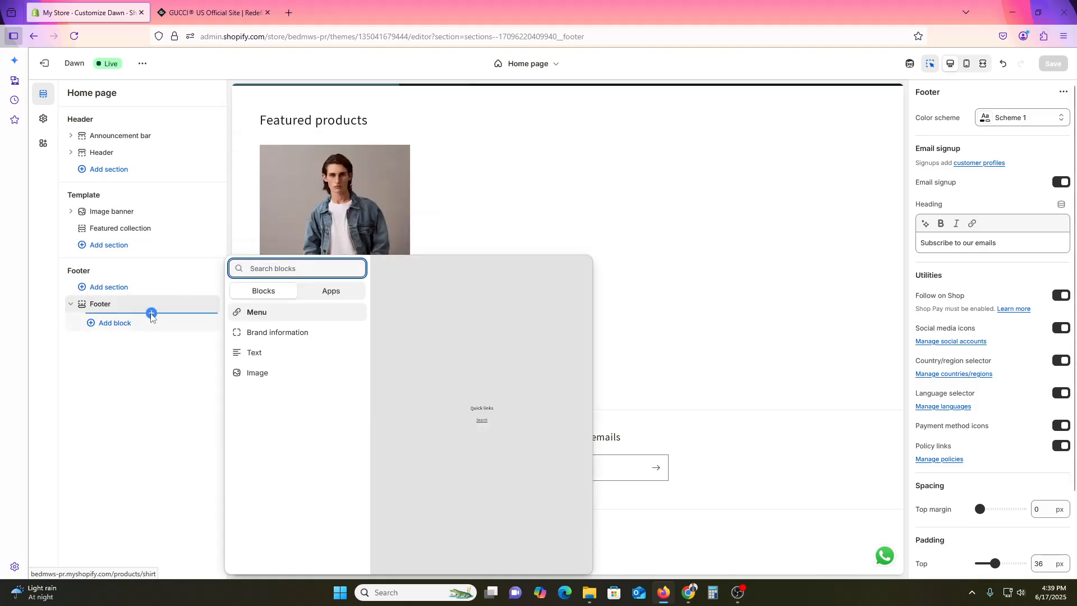
# - Set the Footer section's color scheme to Scheme 4
pyautogui.click(129, 308)
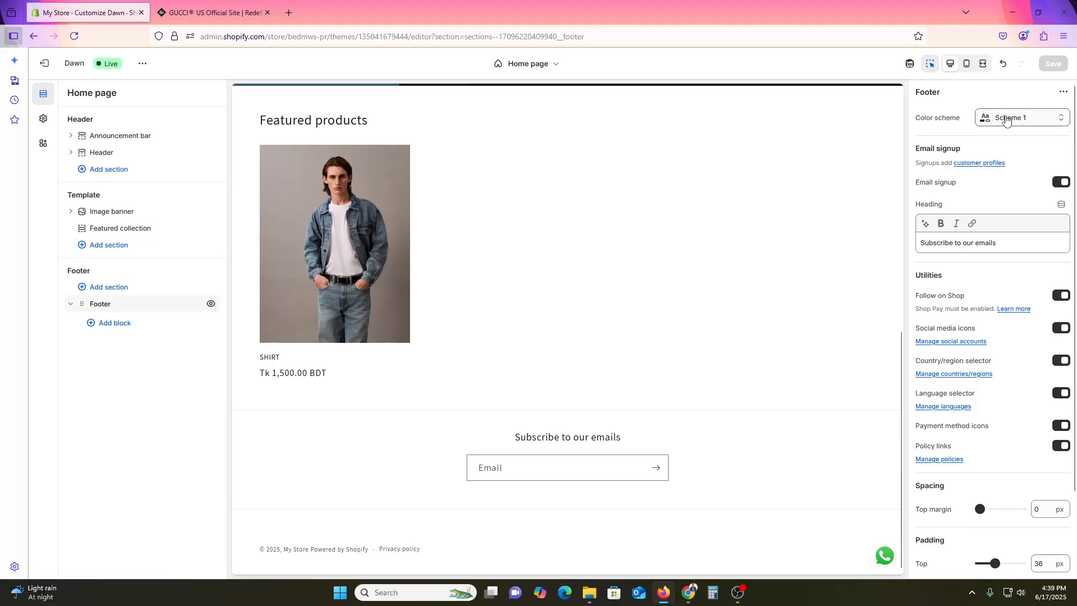
pyautogui.click(988, 118)
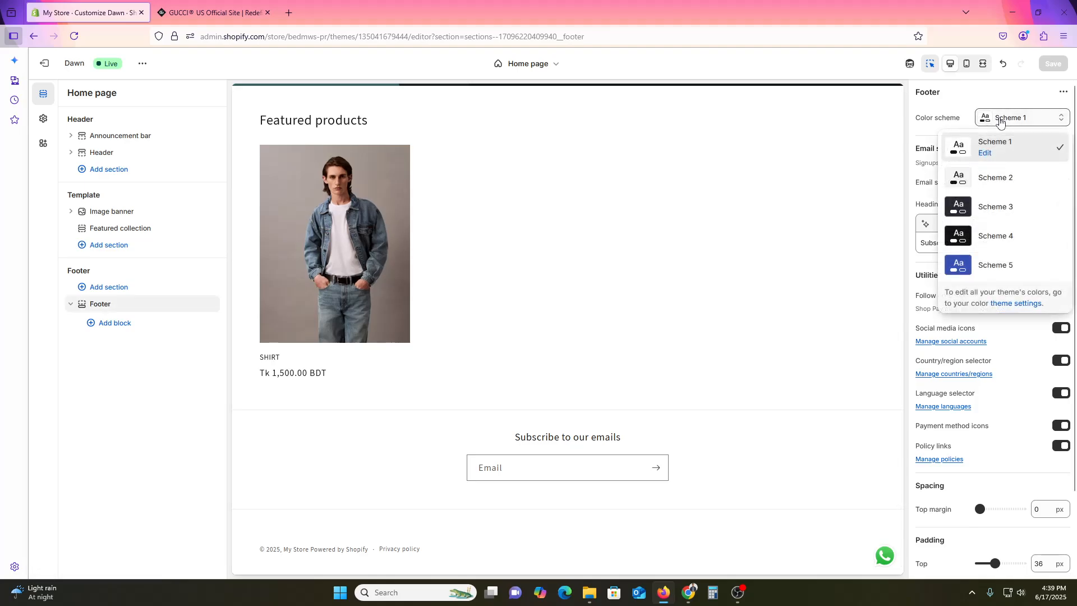
pyautogui.click(999, 235)
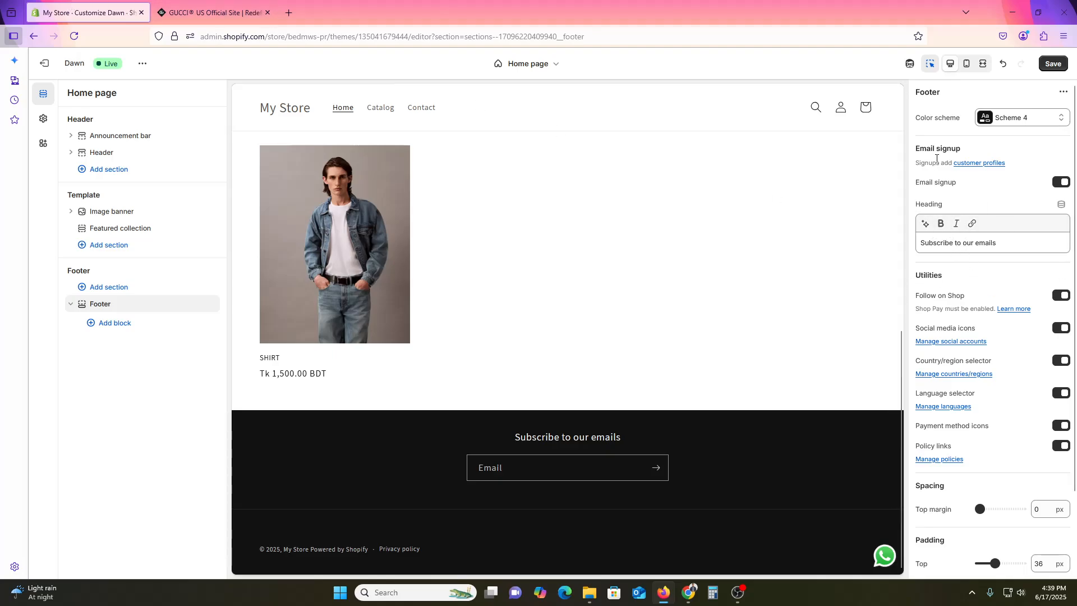
# - Turn off the email signup in the Footer section
pyautogui.click(953, 147)
pyautogui.click(1062, 183)
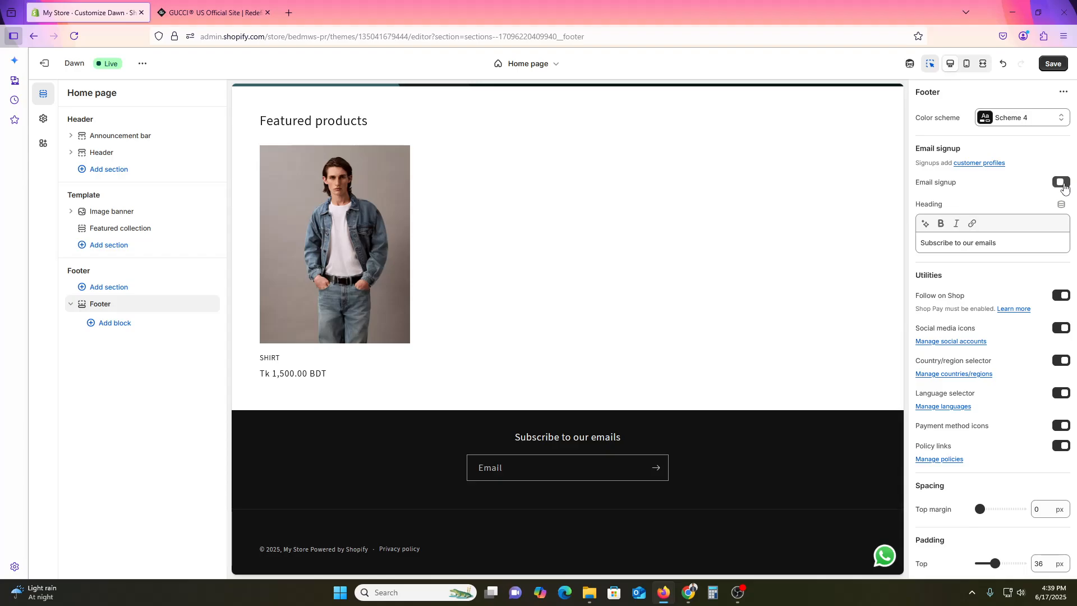
pyautogui.click(1062, 183)
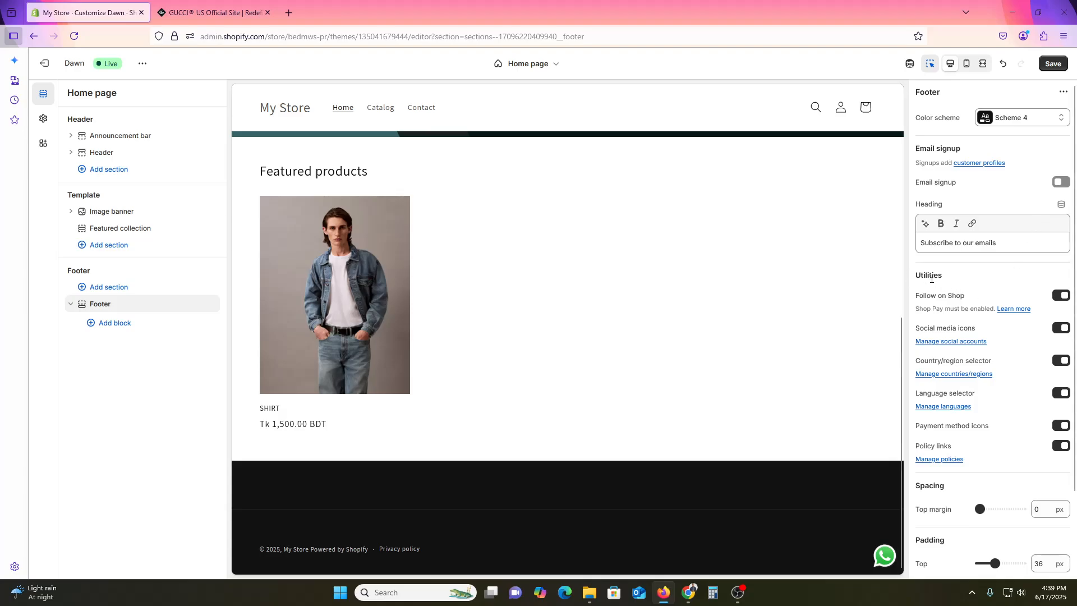
# - Try switching the footer's Follow on Shop, social media icons and country/region selector options off and back on
pyautogui.doubleClick(932, 277)
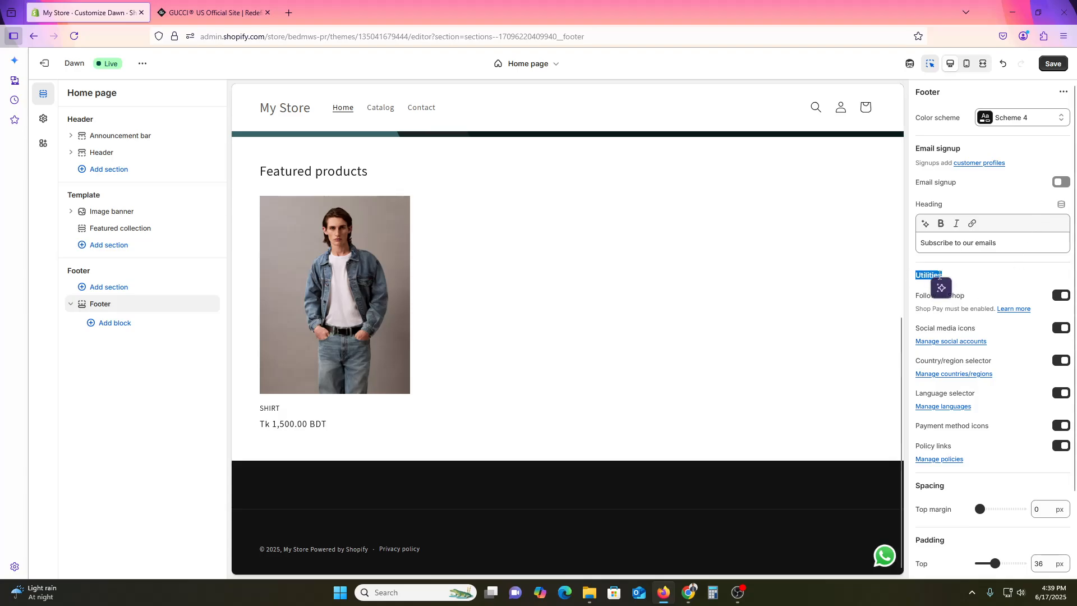
pyautogui.click(976, 283)
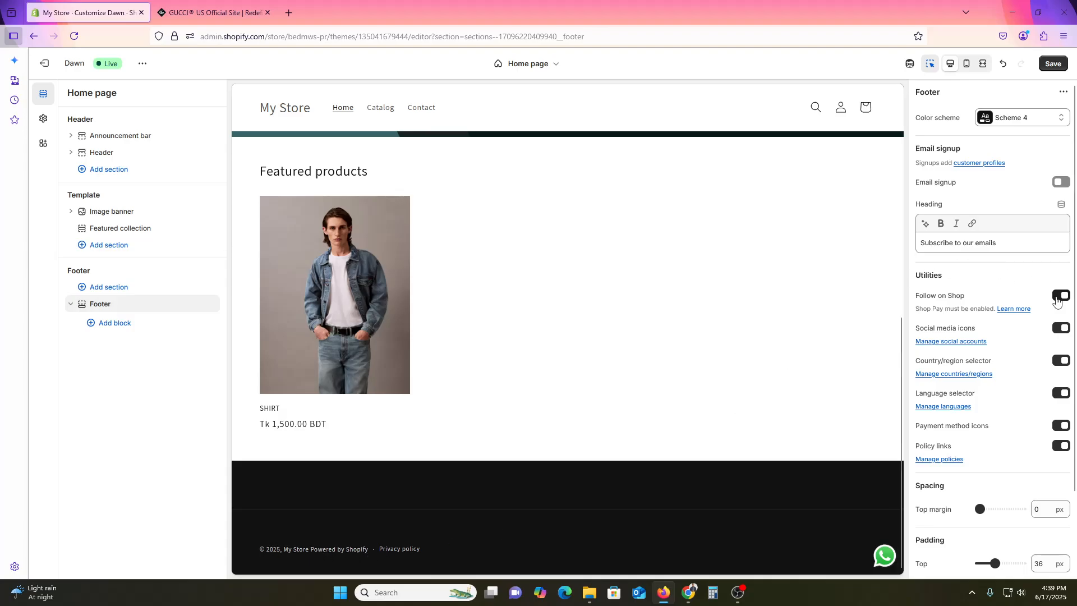
pyautogui.click(1058, 297)
pyautogui.click(1069, 297)
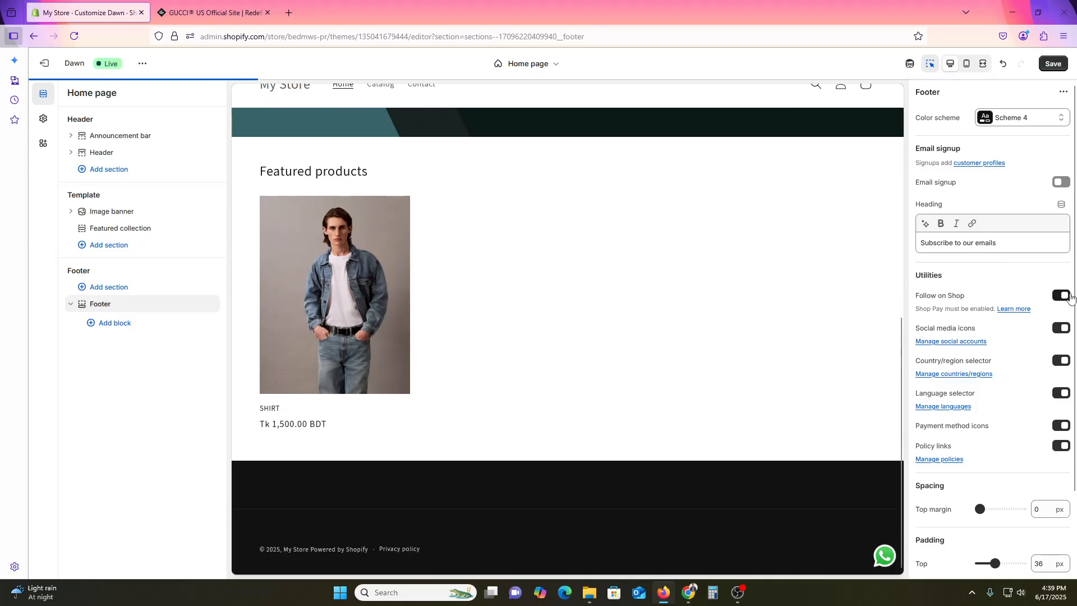
pyautogui.click(1069, 297)
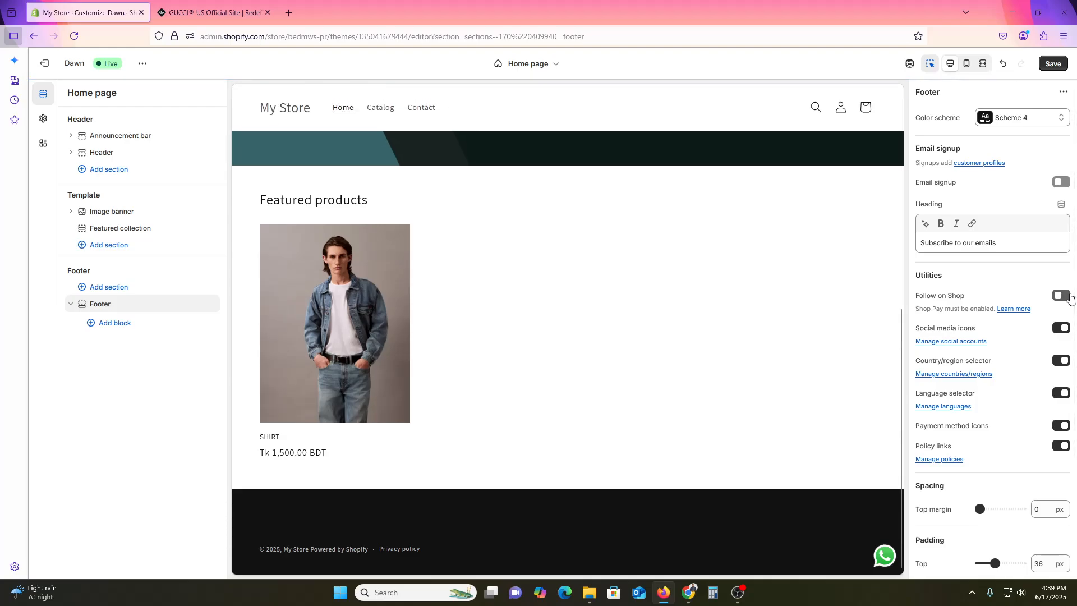
pyautogui.click(1069, 297)
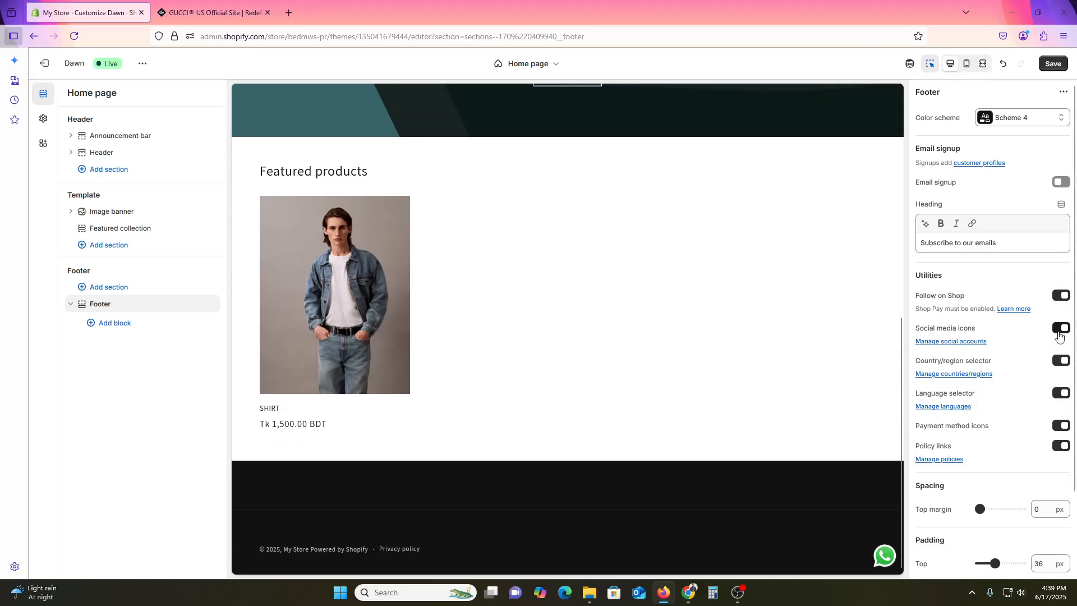
pyautogui.click(1059, 331)
pyautogui.click(1058, 331)
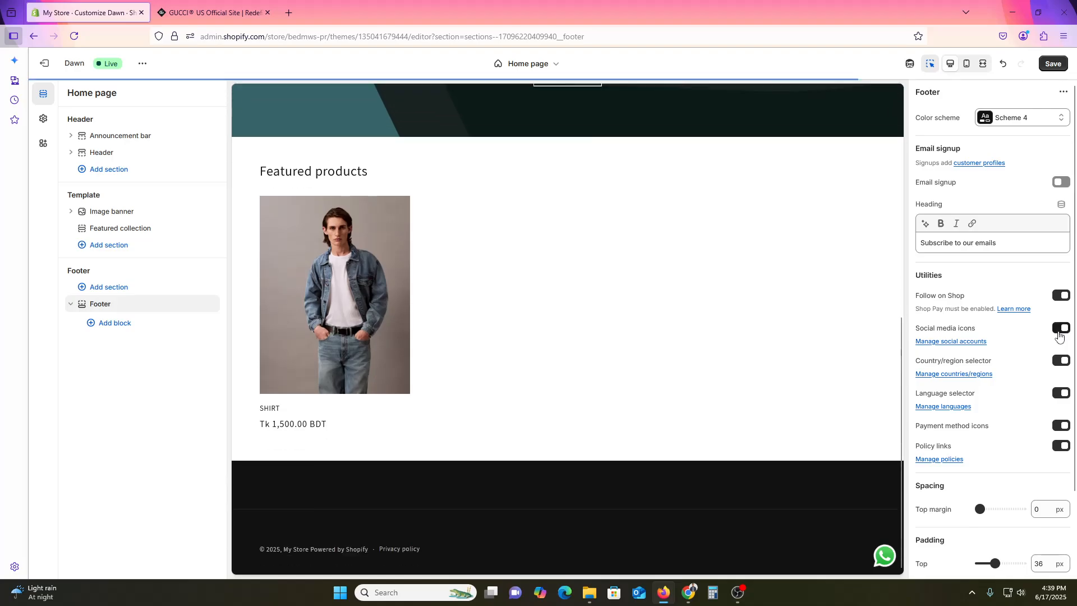
pyautogui.click(1060, 335)
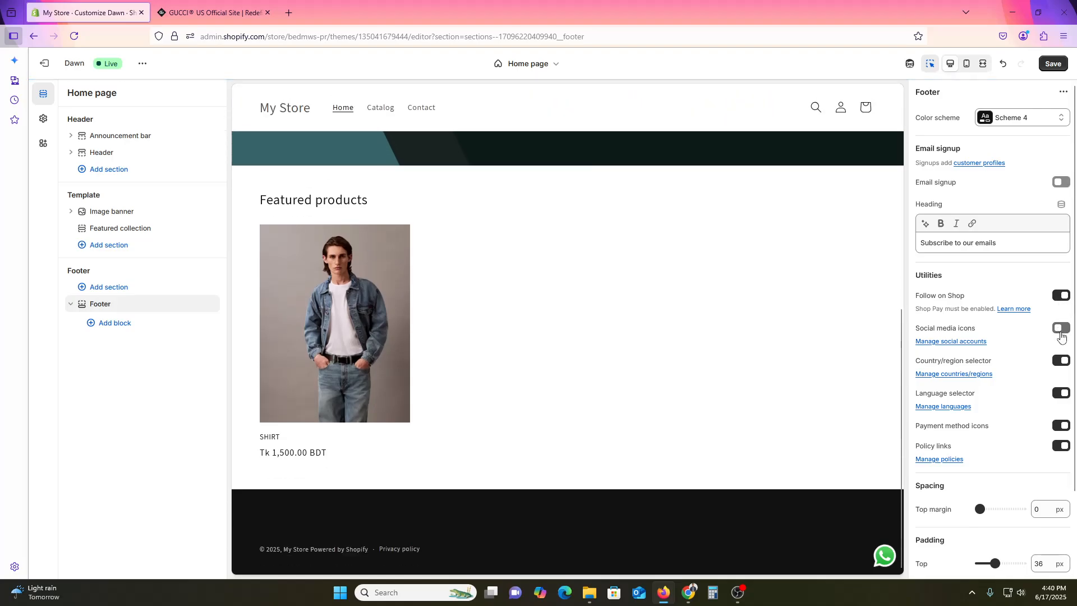
pyautogui.click(1061, 335)
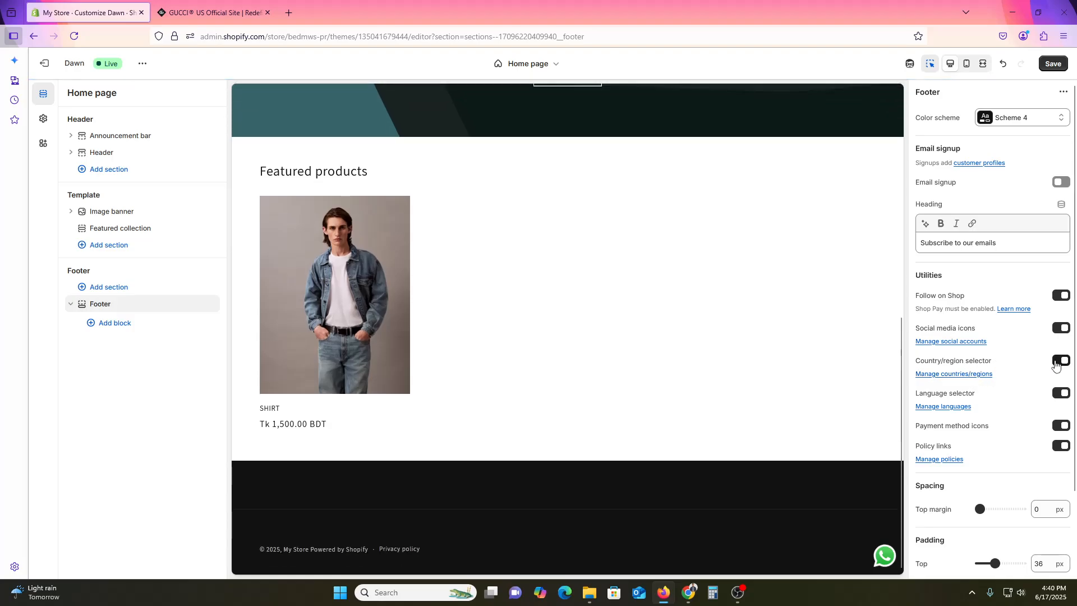
pyautogui.click(1055, 363)
pyautogui.click(1056, 364)
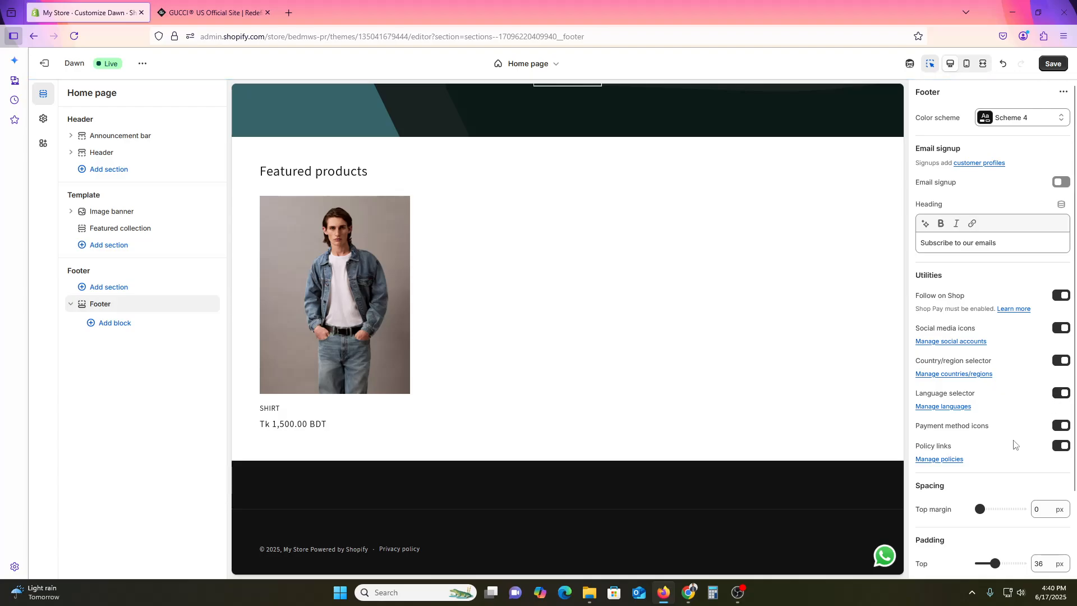
# - Set the footer's top margin to 0 px and its top padding to 32 px
pyautogui.scroll(-2, 1011, 449)
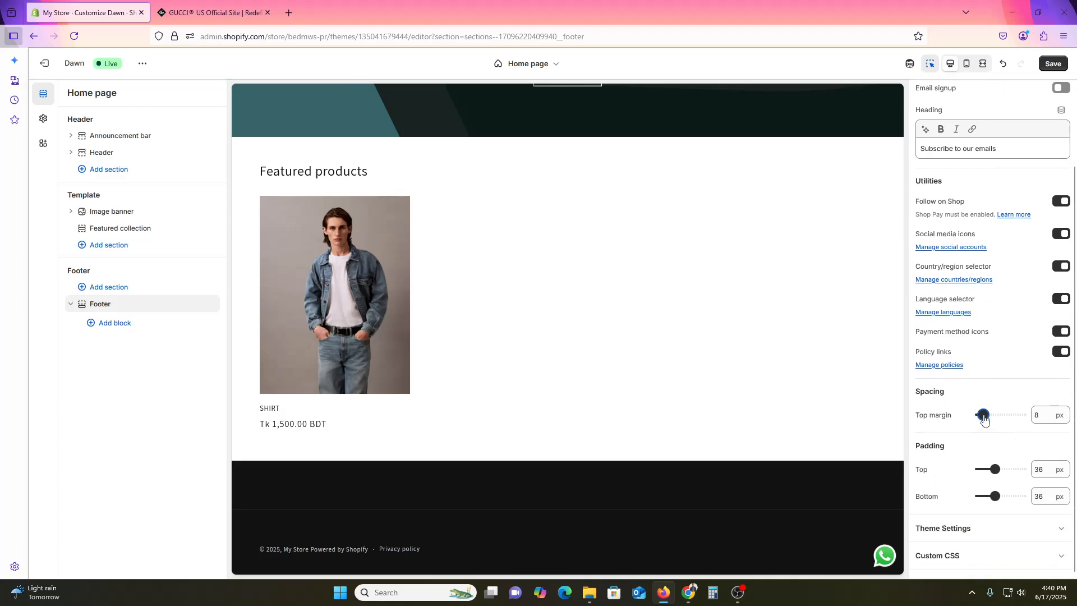
pyautogui.moveTo(984, 418); pyautogui.dragTo(954, 426)
pyautogui.moveTo(997, 475); pyautogui.dragTo(993, 470)
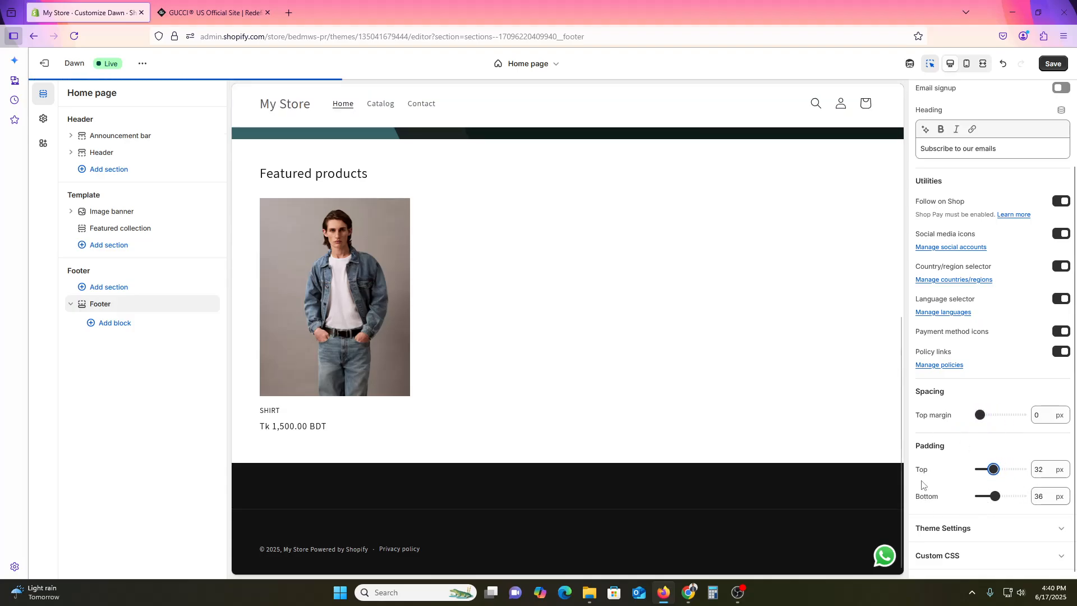
pyautogui.click(957, 540)
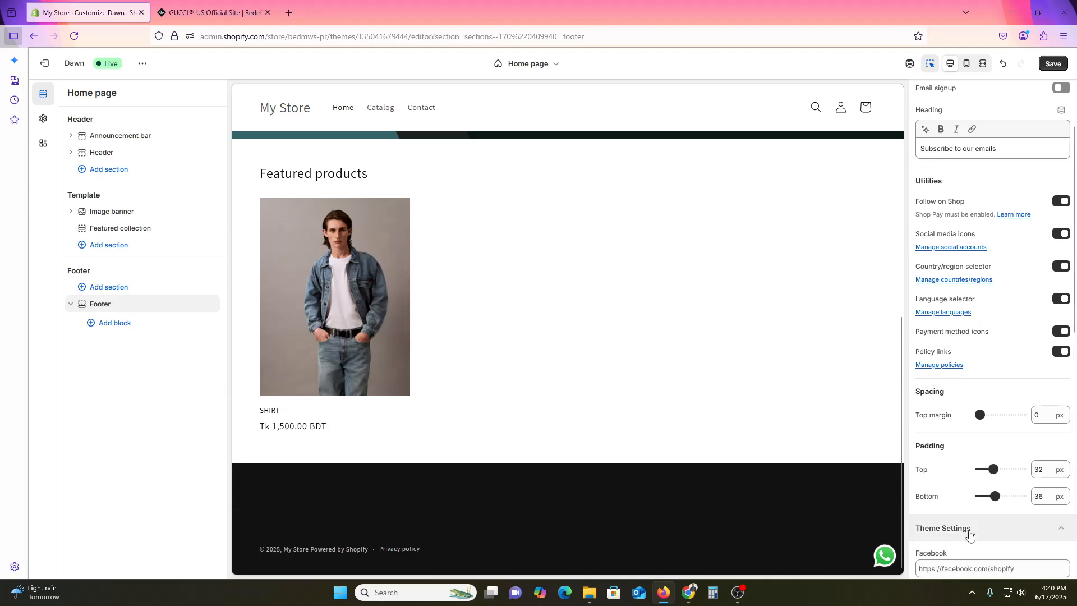
pyautogui.scroll(-3, 981, 505)
pyautogui.click(947, 410)
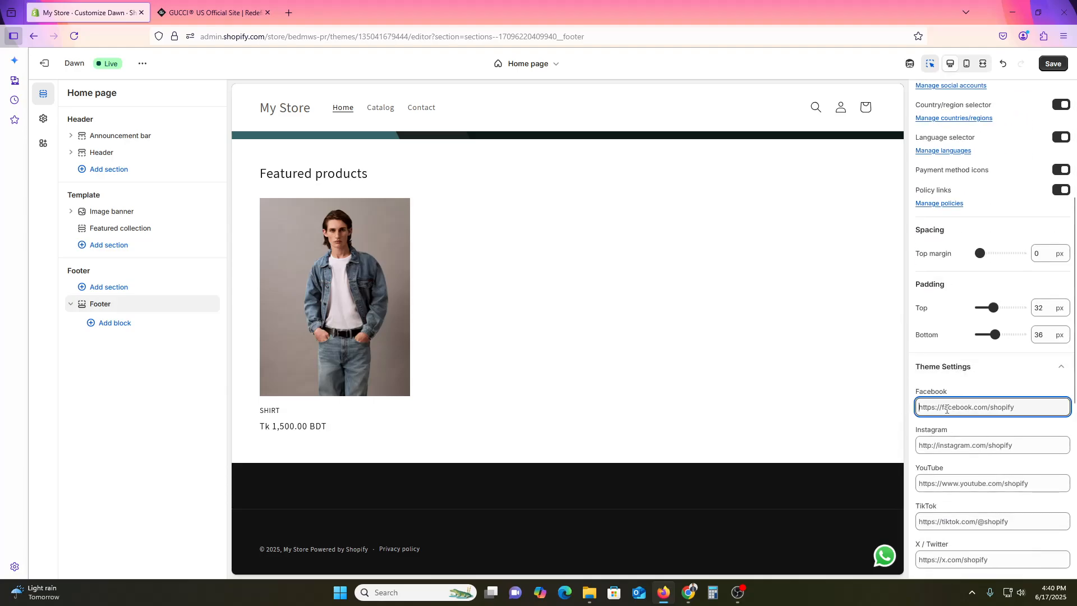
pyautogui.click(194, 13)
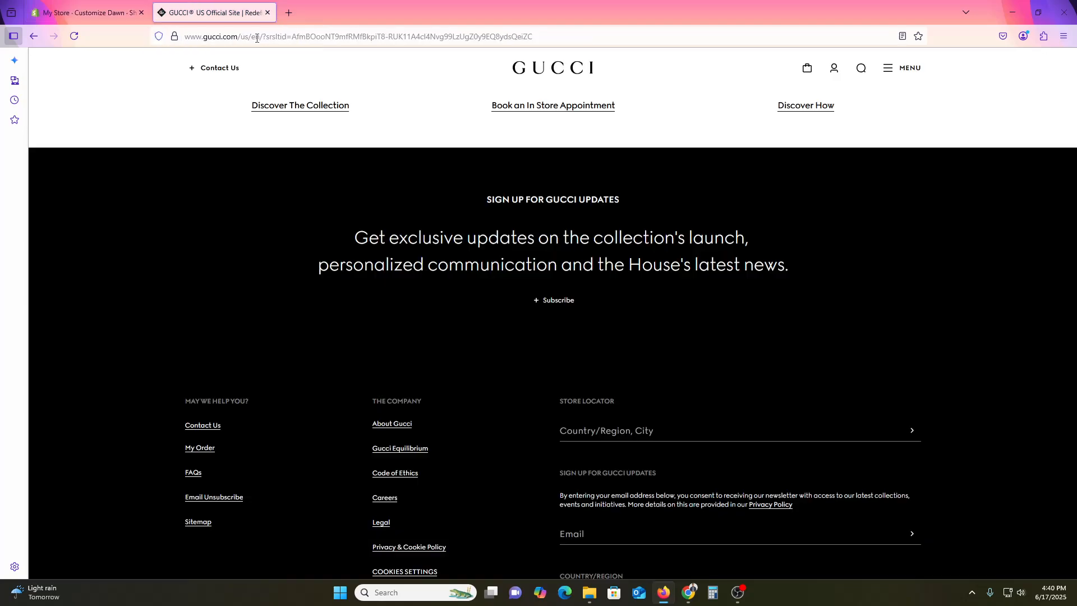
pyautogui.moveTo(238, 38); pyautogui.dragTo(184, 37)
pyautogui.hotkey('ctrl', 'c')
pyautogui.click(94, 12)
pyautogui.hotkey('ctrl', 'v')
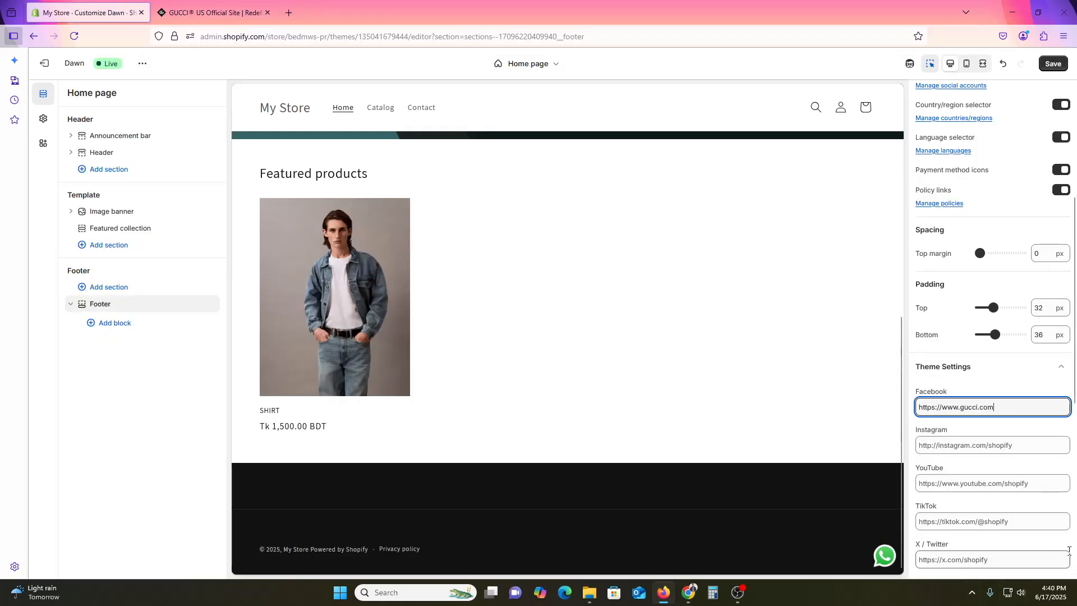
pyautogui.hotkey('ctrl', 's')
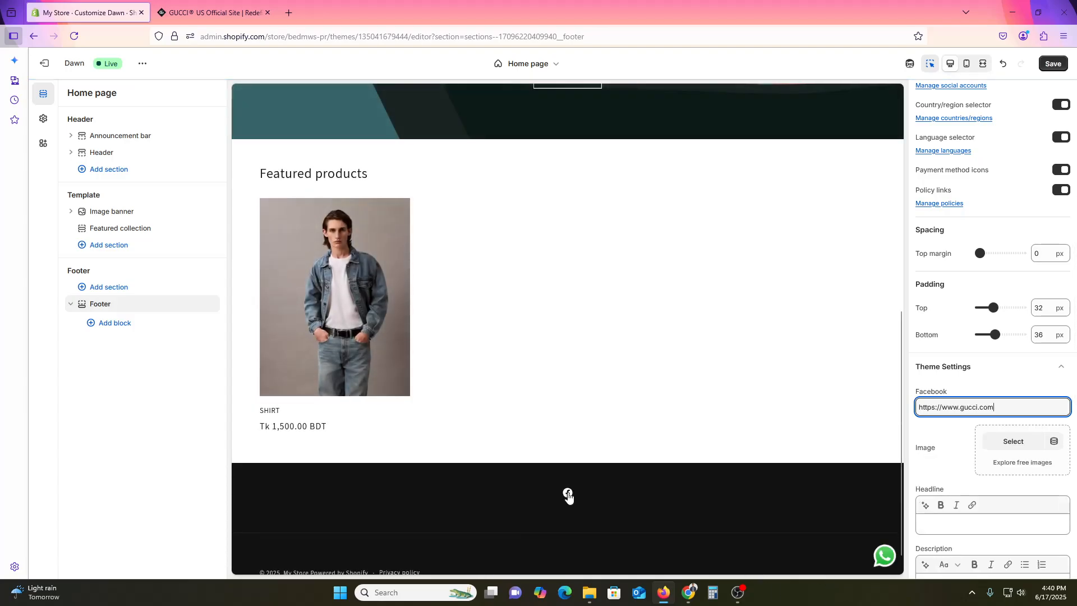
pyautogui.hotkey('ctrl', 'a')
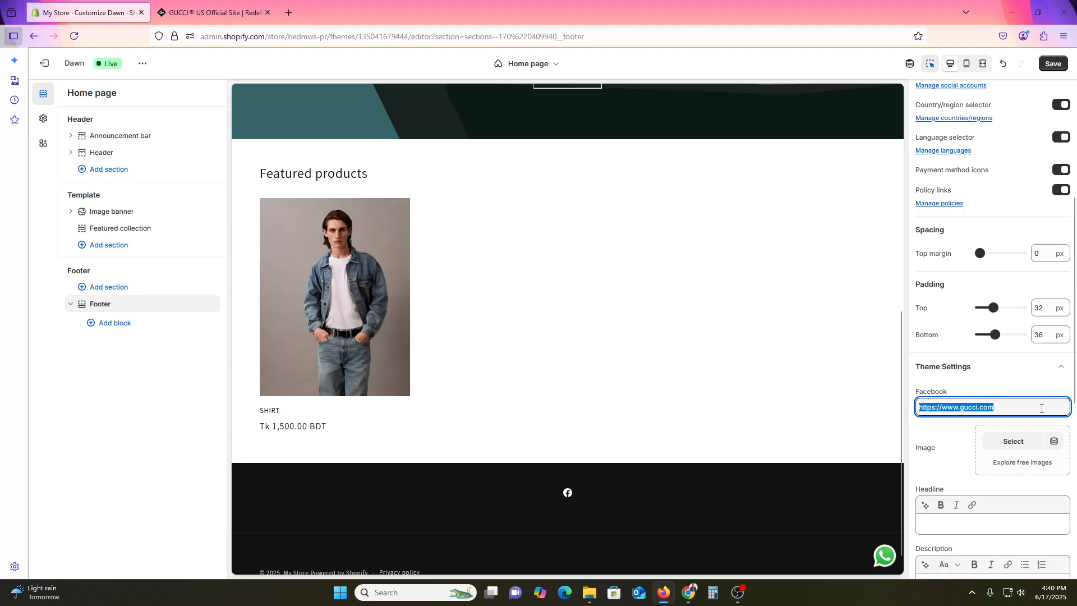
pyautogui.press('BackSpace')
# - Review the footer's remaining social links, Custom CSS area, available blocks, and utility and spacing settings
pyautogui.scroll(-3, 982, 508)
pyautogui.scroll(-6, 982, 509)
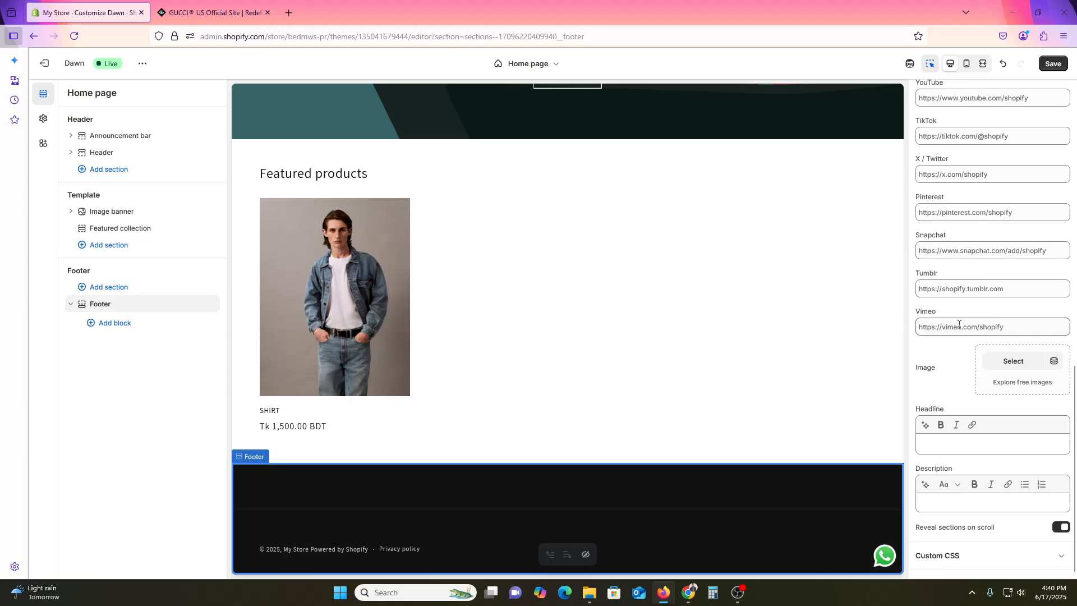
pyautogui.click(966, 563)
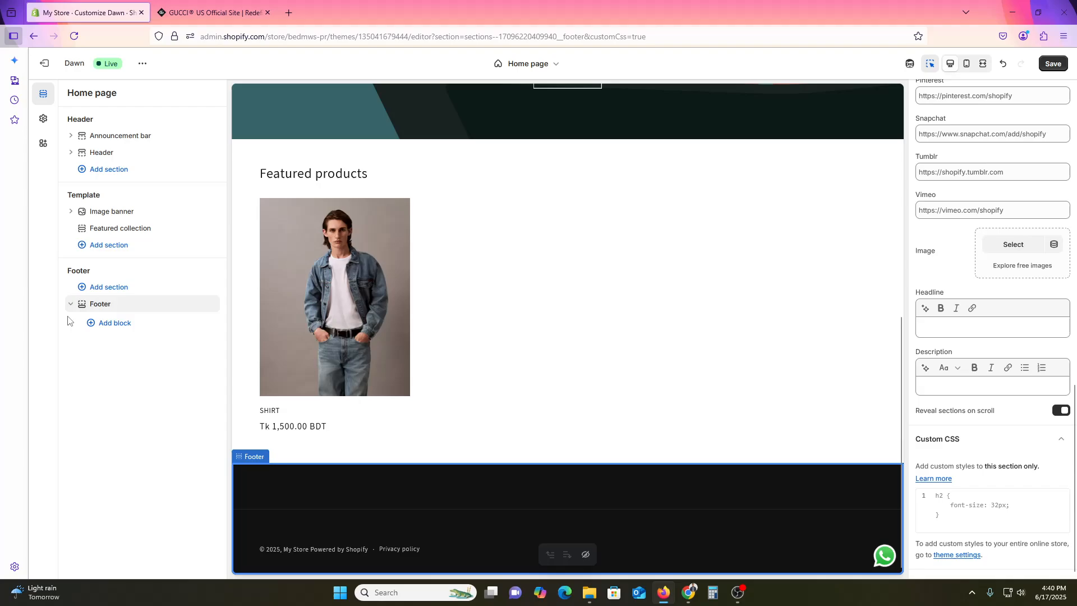
pyautogui.click(113, 322)
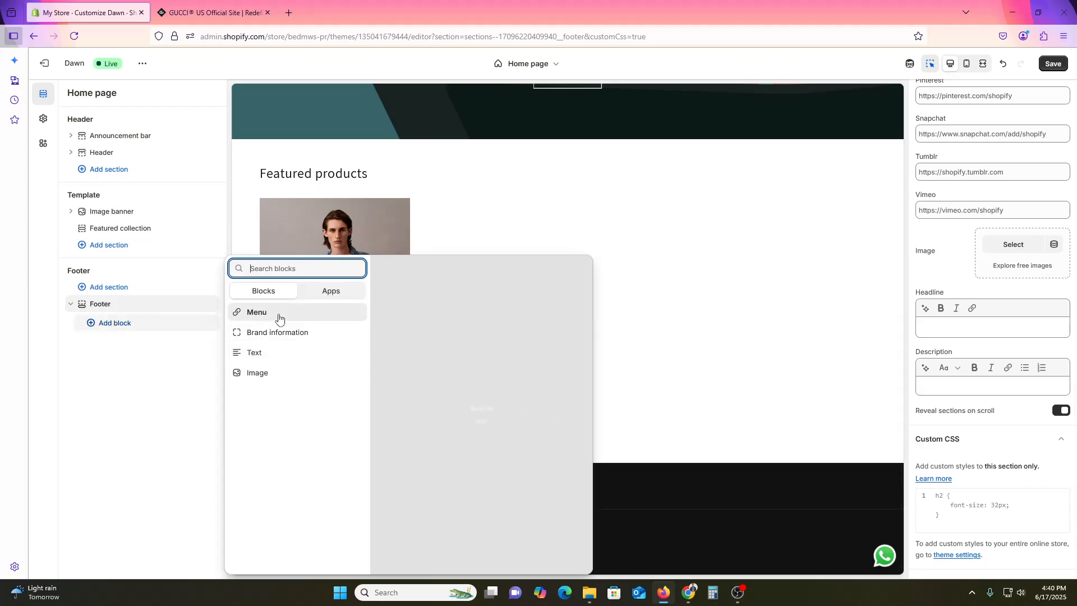
pyautogui.click(204, 377)
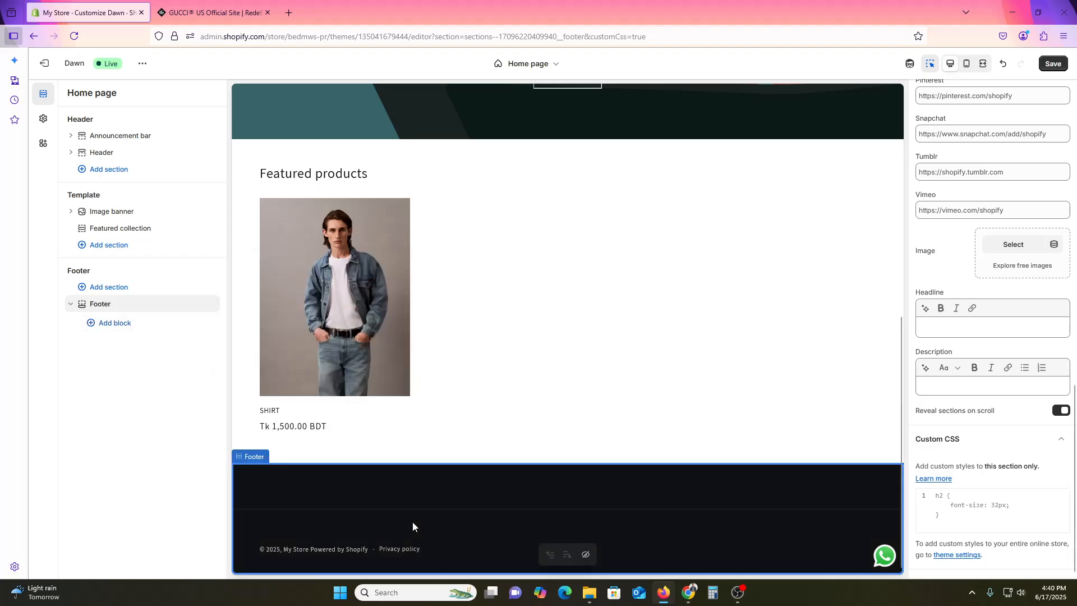
pyautogui.scroll(5, 519, 509)
pyautogui.scroll(10, 1041, 518)
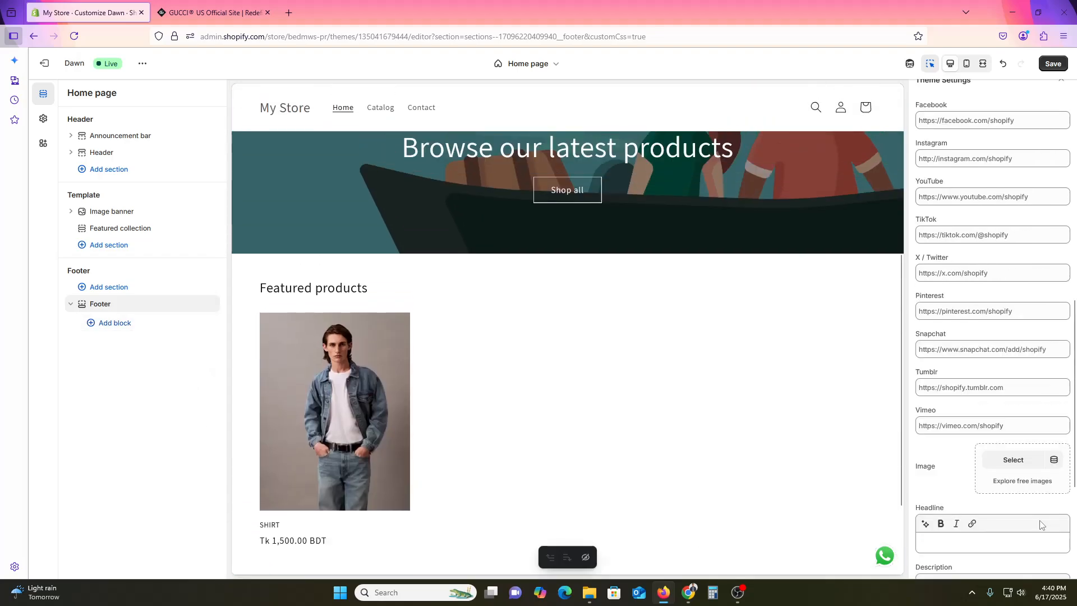
pyautogui.scroll(3, 1040, 517)
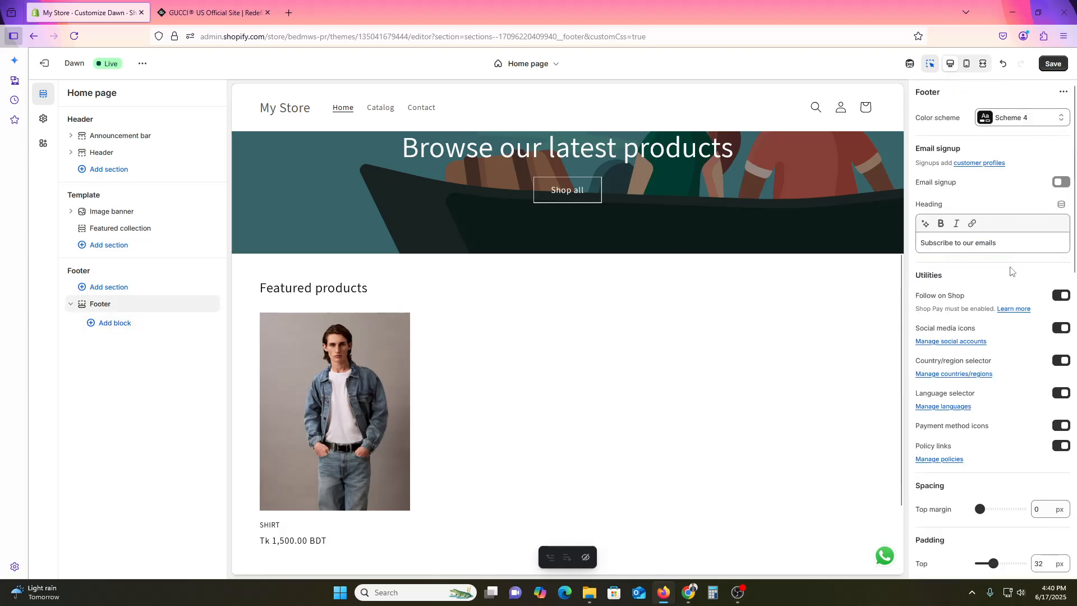
pyautogui.scroll(-6, 1011, 271)
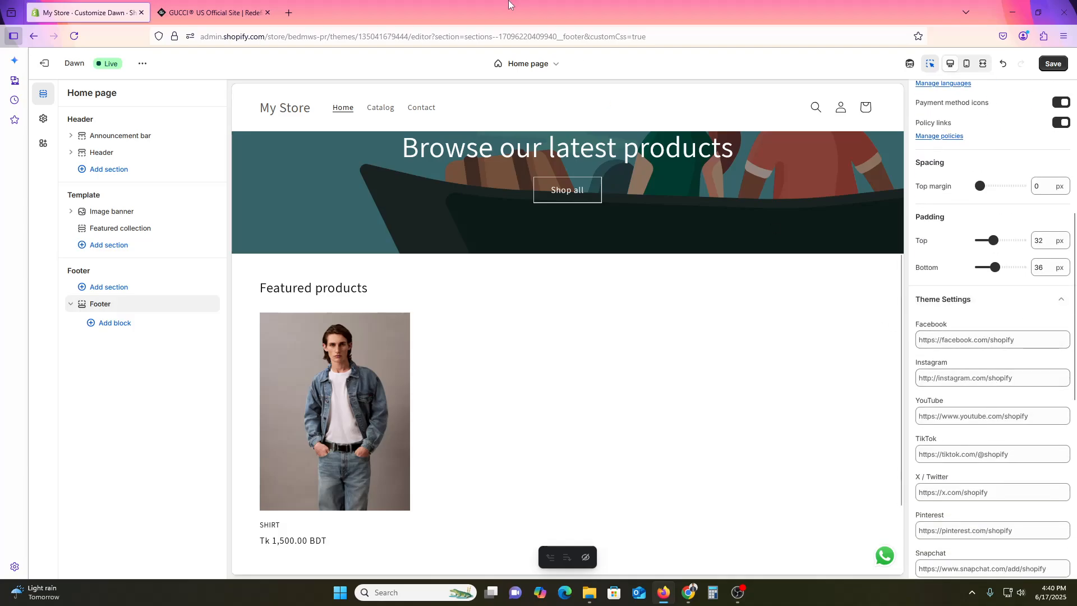
pyautogui.click(253, 4)
pyautogui.click(296, 15)
pyautogui.write('facebook.com/')
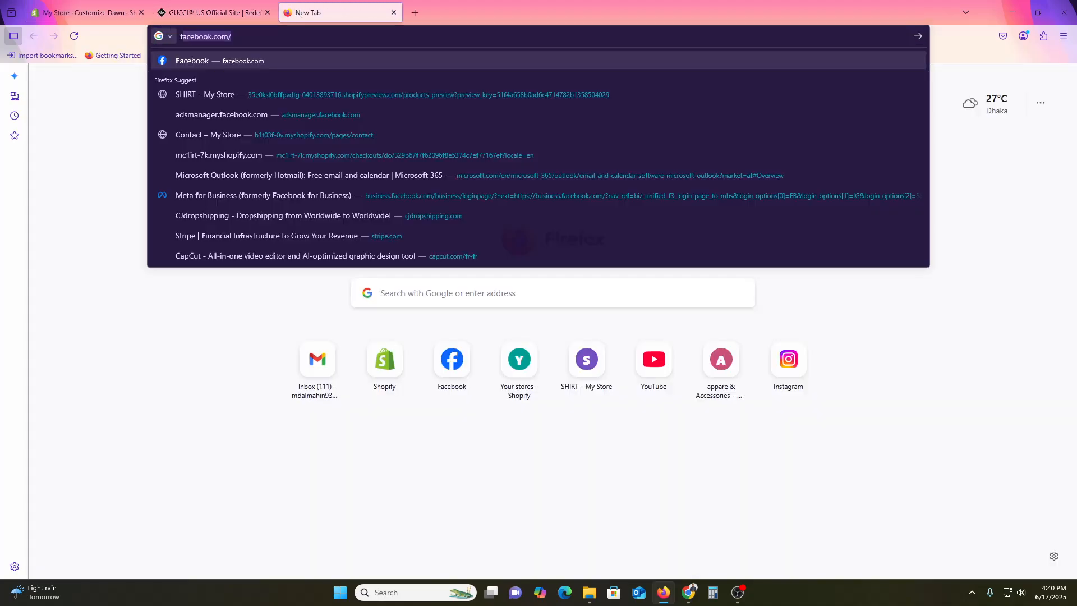
pyautogui.click(259, 51)
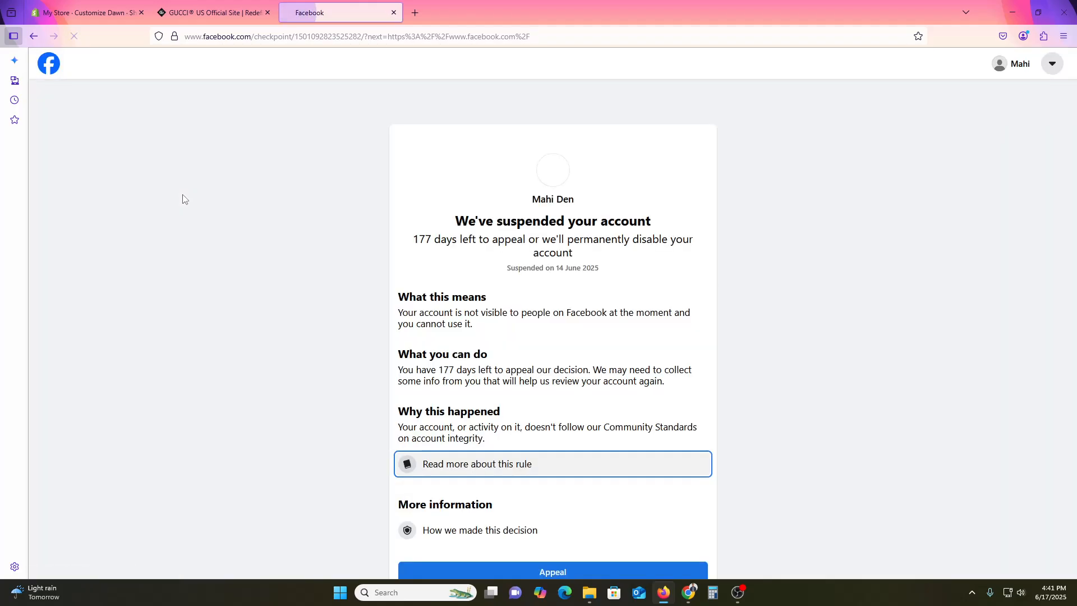
pyautogui.click(253, 36)
pyautogui.click(12, 13)
pyautogui.click(78, 7)
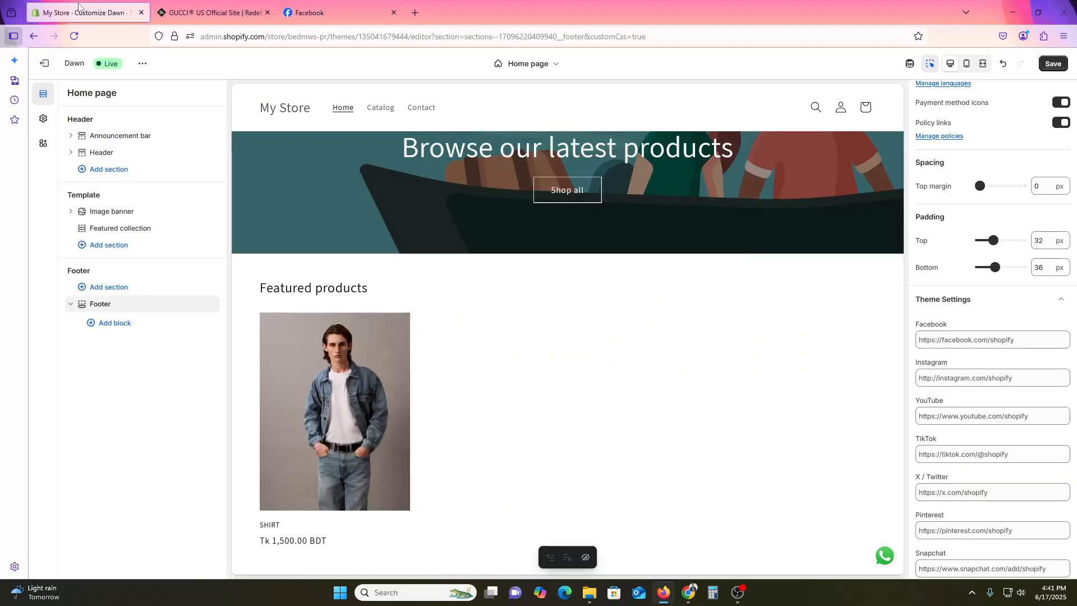
pyautogui.click(965, 340)
pyautogui.hotkey('ctrl', 'a')
pyautogui.hotkey('ctrl', 'v')
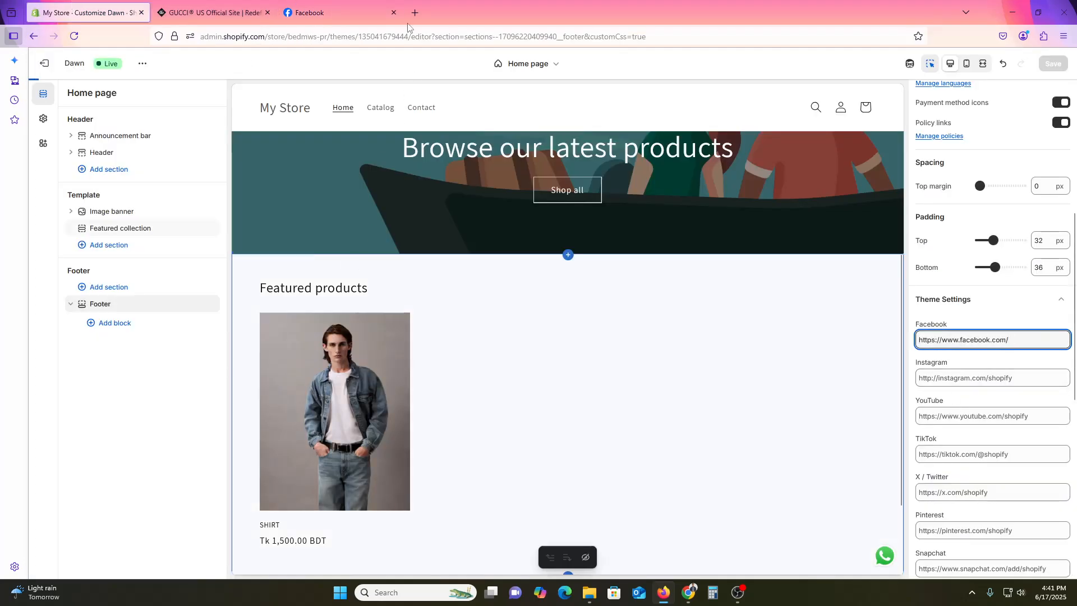
pyautogui.click(394, 12)
pyautogui.click(289, 12)
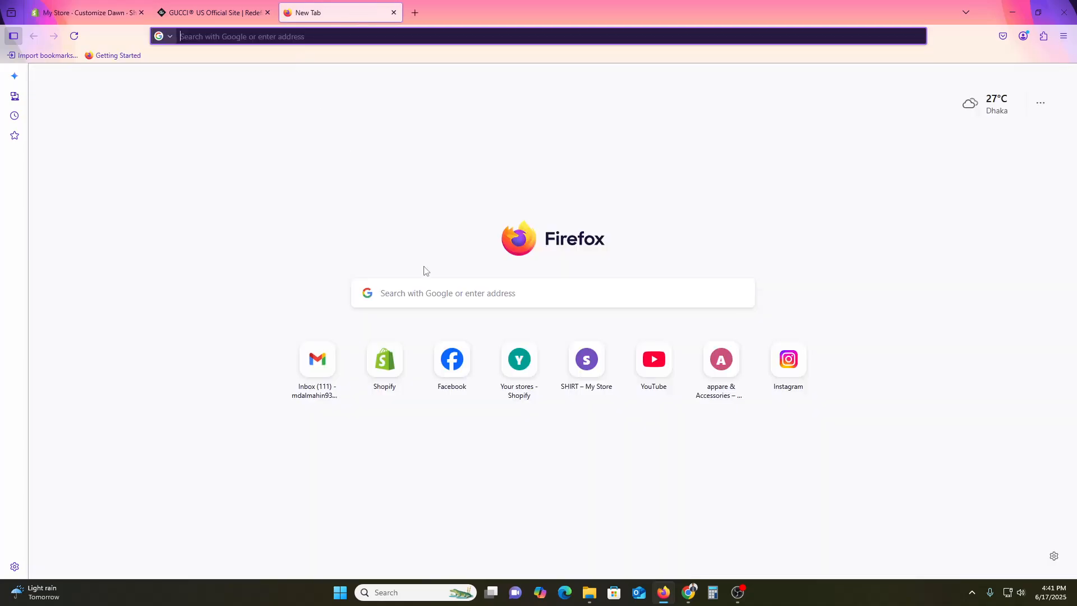
pyautogui.write('instagram.com/')
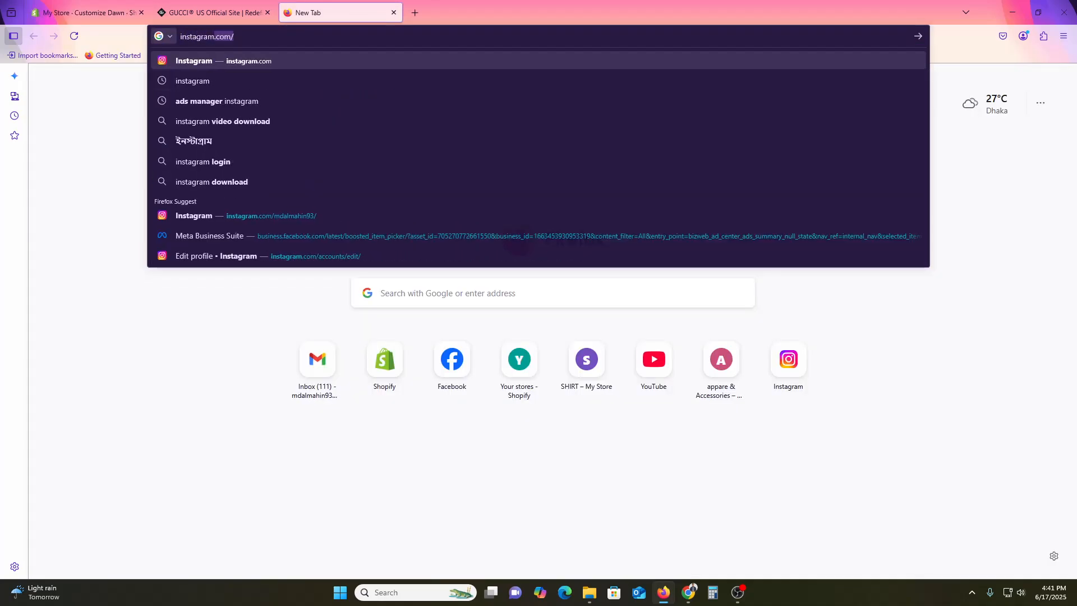
pyautogui.press('Return')
pyautogui.hotkey('ctrl', 'l')
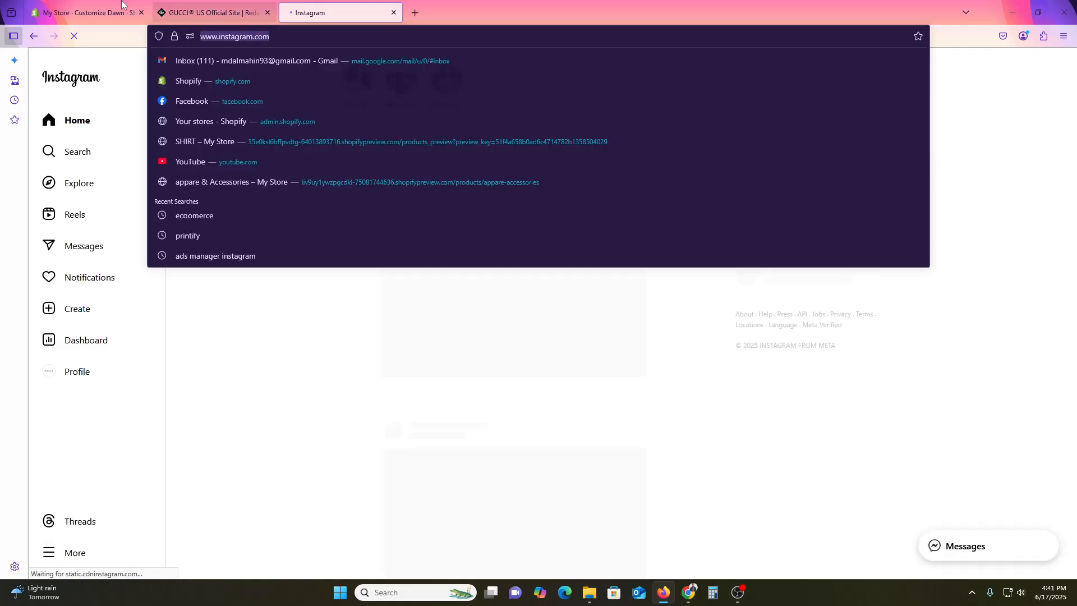
pyautogui.click(123, 7)
pyautogui.scroll(-1, 952, 509)
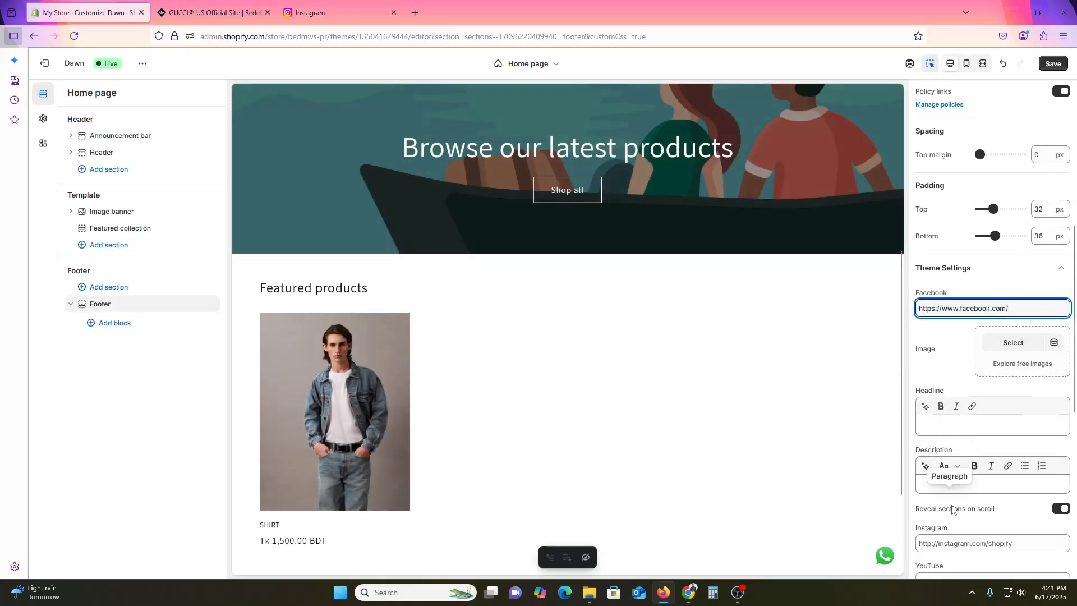
pyautogui.scroll(-3, 951, 509)
pyautogui.click(954, 413)
pyautogui.hotkey('ctrl', 'v')
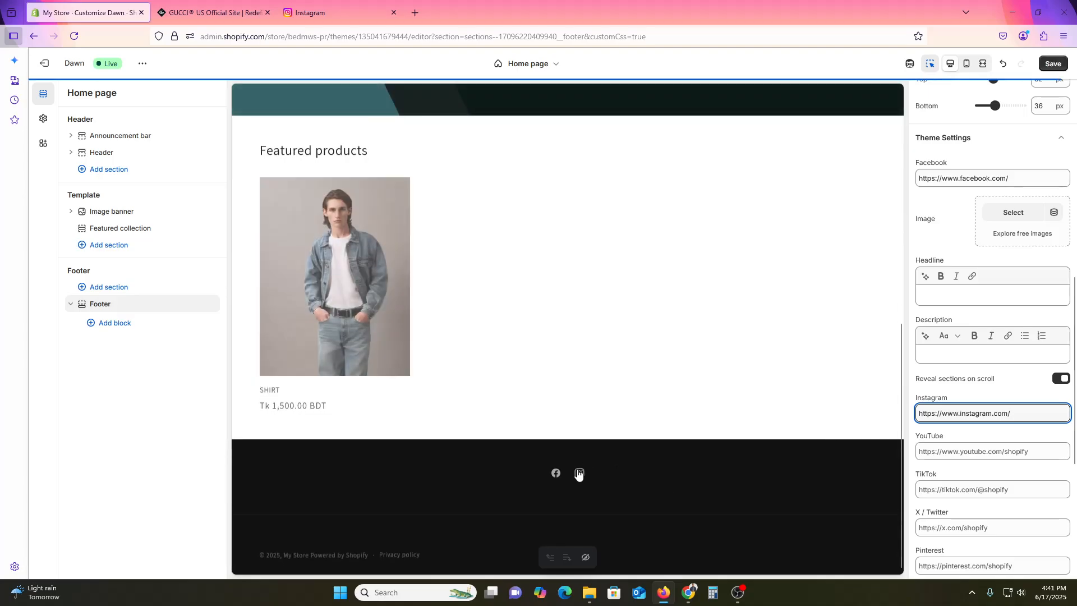
# - Enter Facebook as the brand information headline in the footer's theme settings and save the theme
pyautogui.click(977, 295)
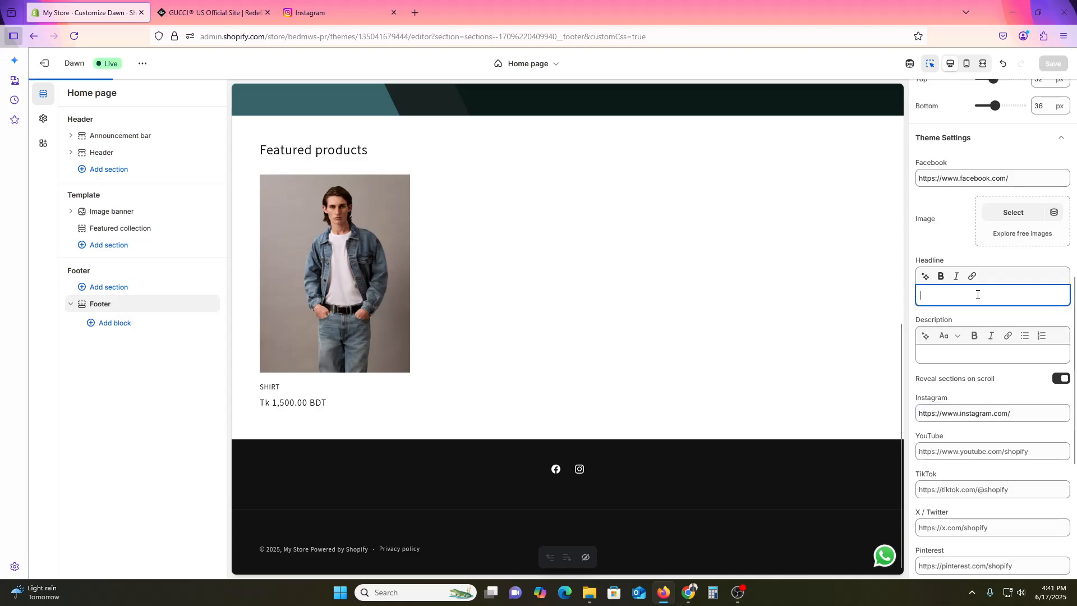
pyautogui.write('Fac')
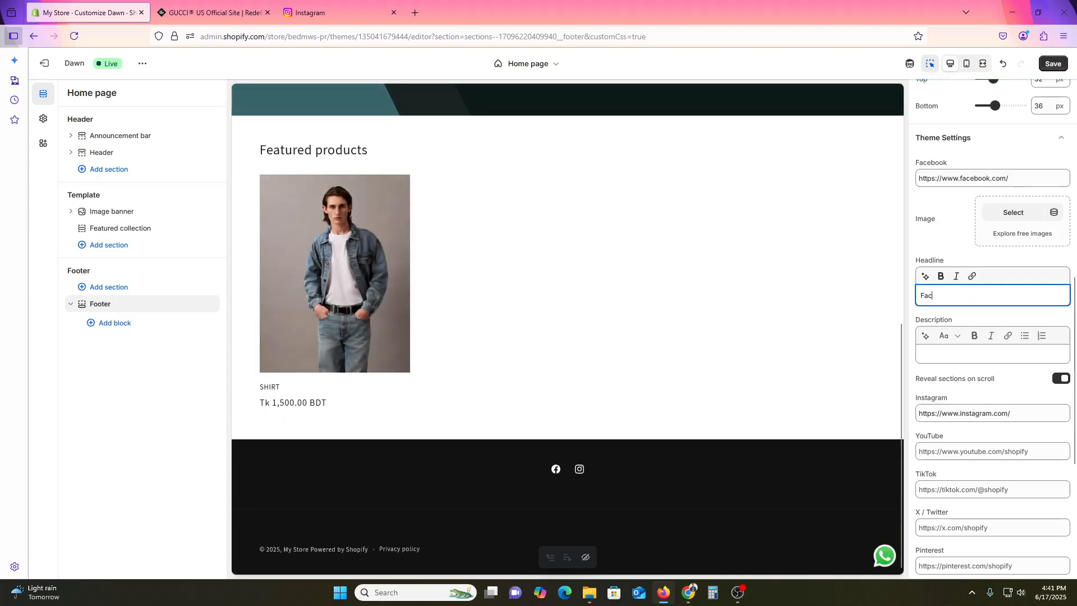
pyautogui.write('ebook')
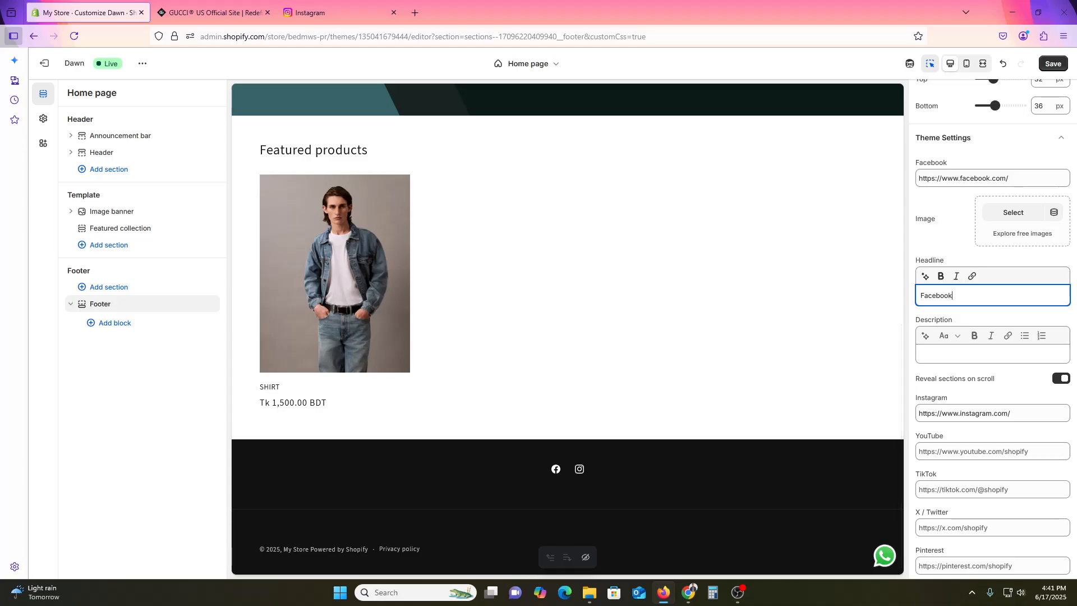
pyautogui.click(1025, 315)
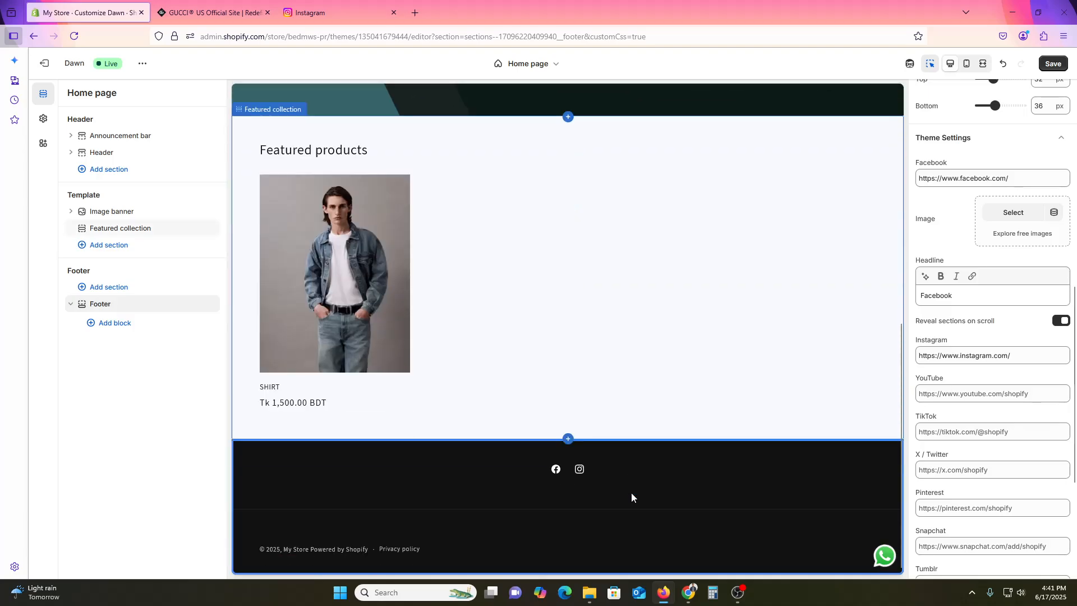
pyautogui.click(1057, 65)
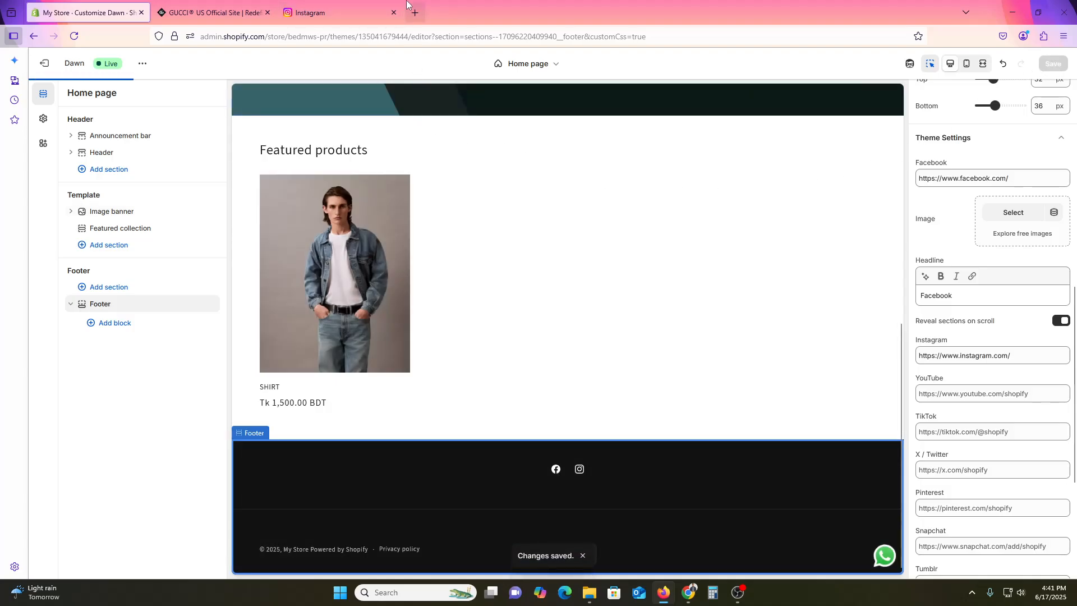
# - Open the Shopify admin in a new browser tab, view the online store and check the social media icons in its footer
pyautogui.click(419, 13)
pyautogui.click(384, 358)
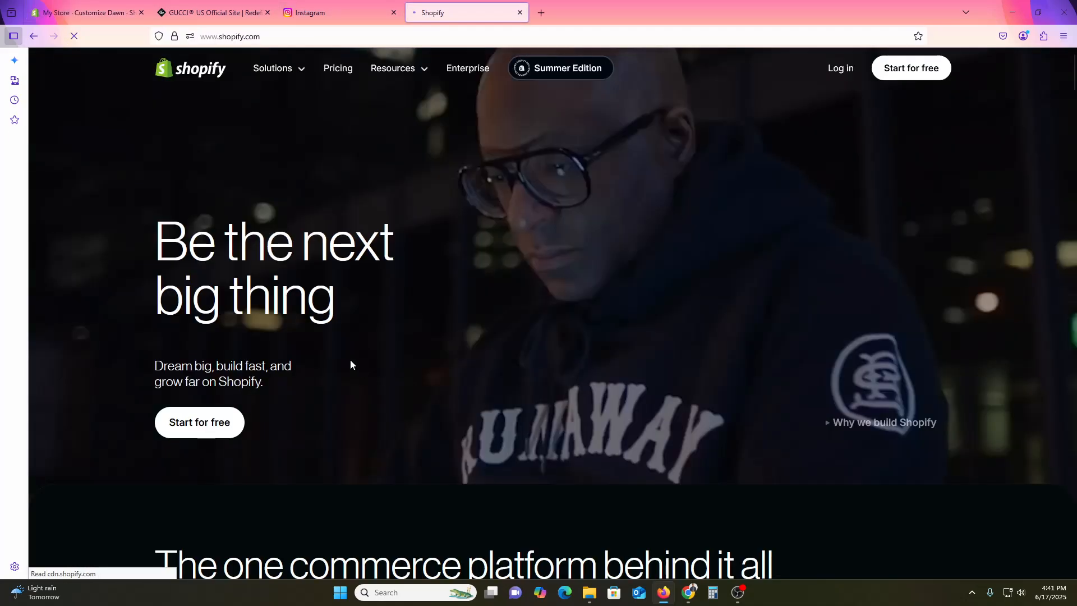
pyautogui.click(851, 68)
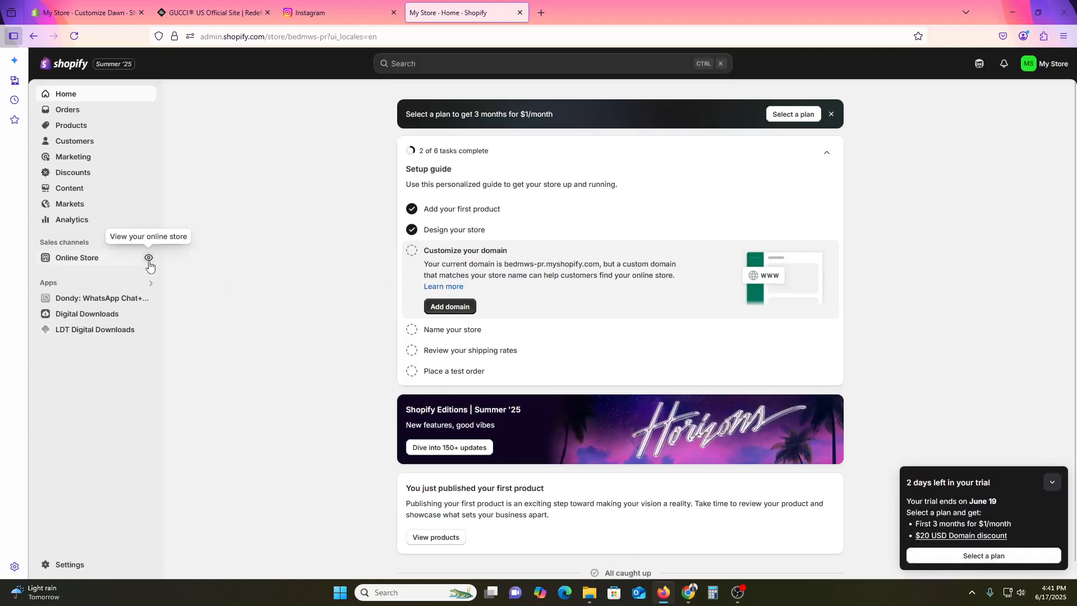
pyautogui.click(147, 260)
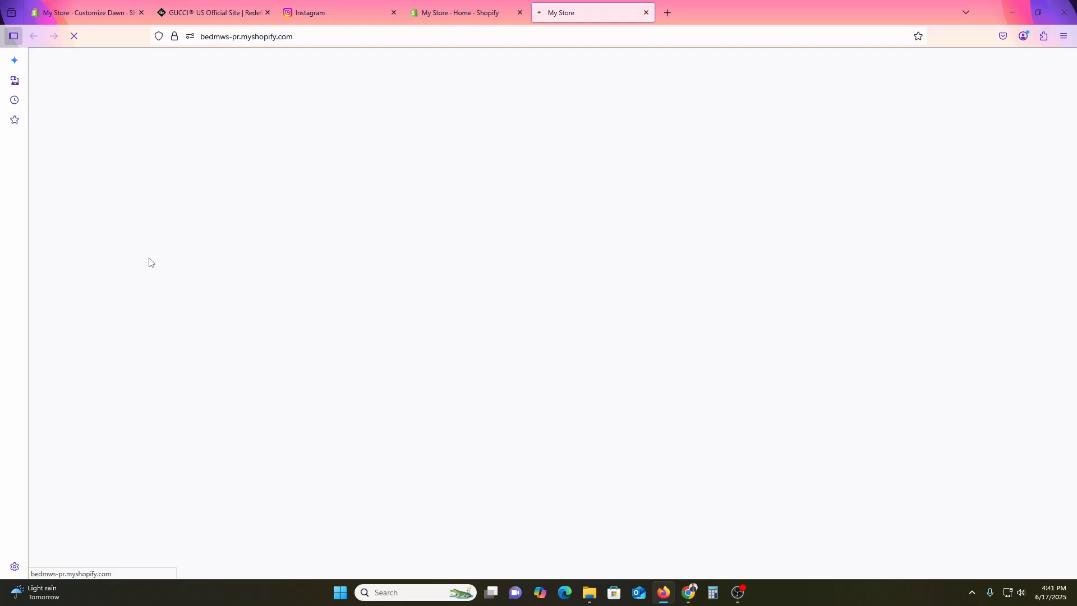
pyautogui.scroll(-6, 762, 299)
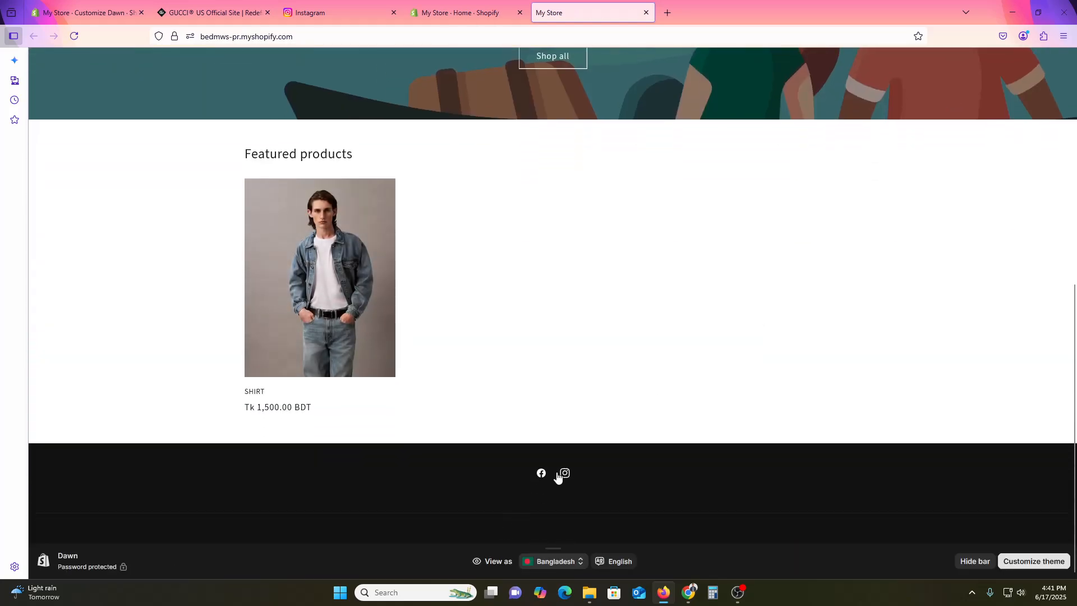
pyautogui.scroll(6, 542, 474)
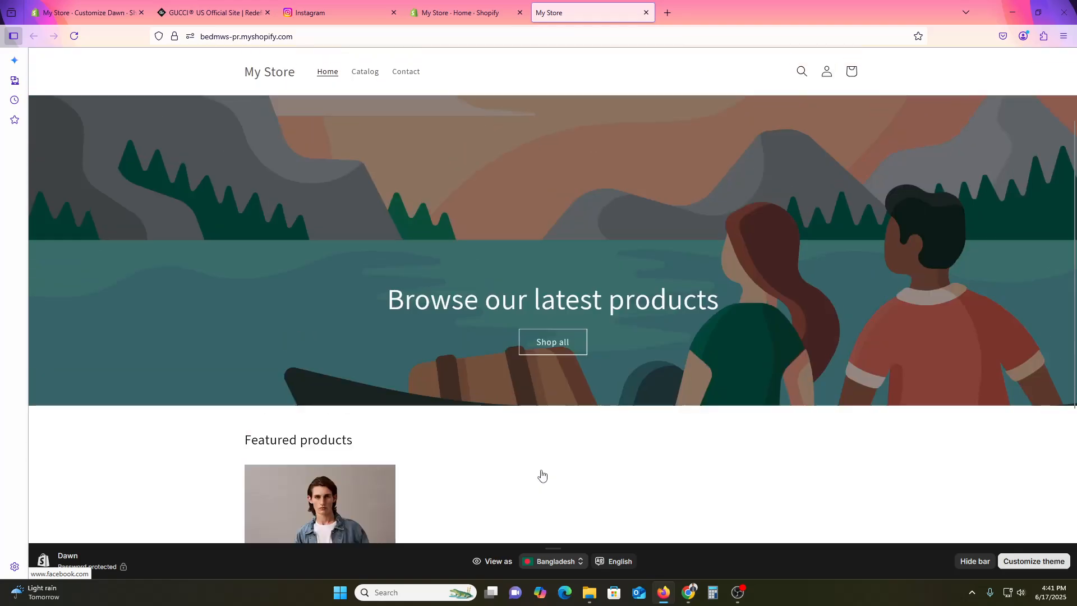
pyautogui.scroll(-6, 541, 474)
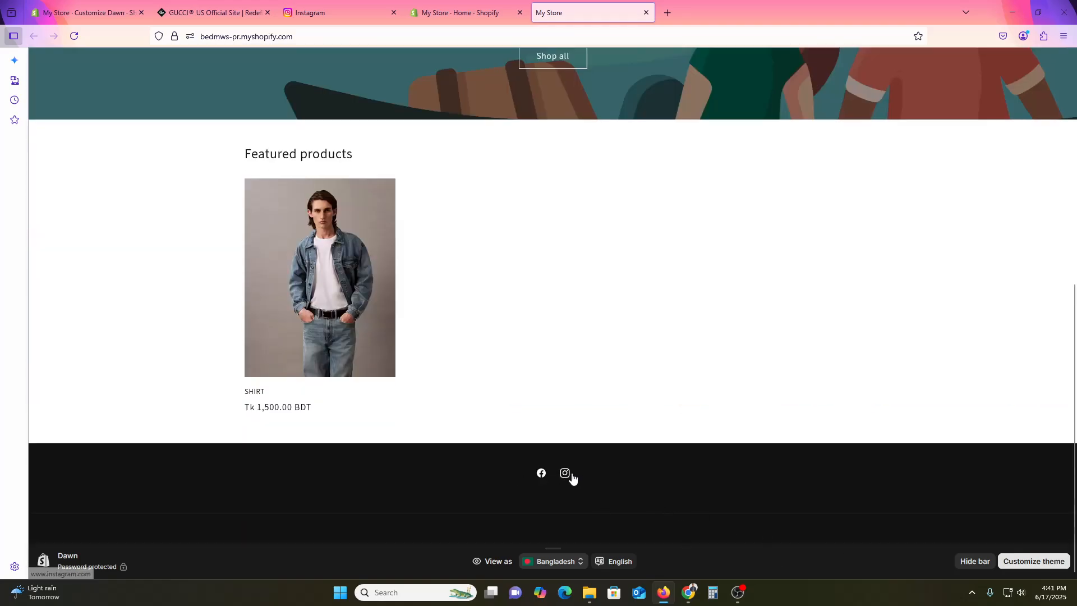
# - Return to the theme editor, turn on the footer's email signup and show the footer section's further actions
pyautogui.click(119, 4)
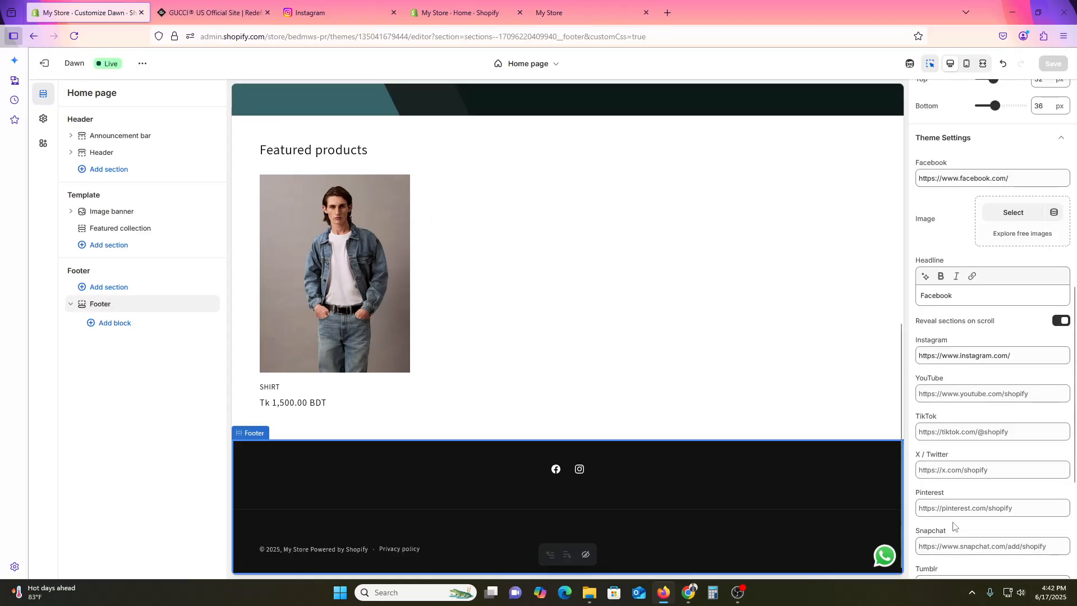
pyautogui.scroll(-3, 976, 481)
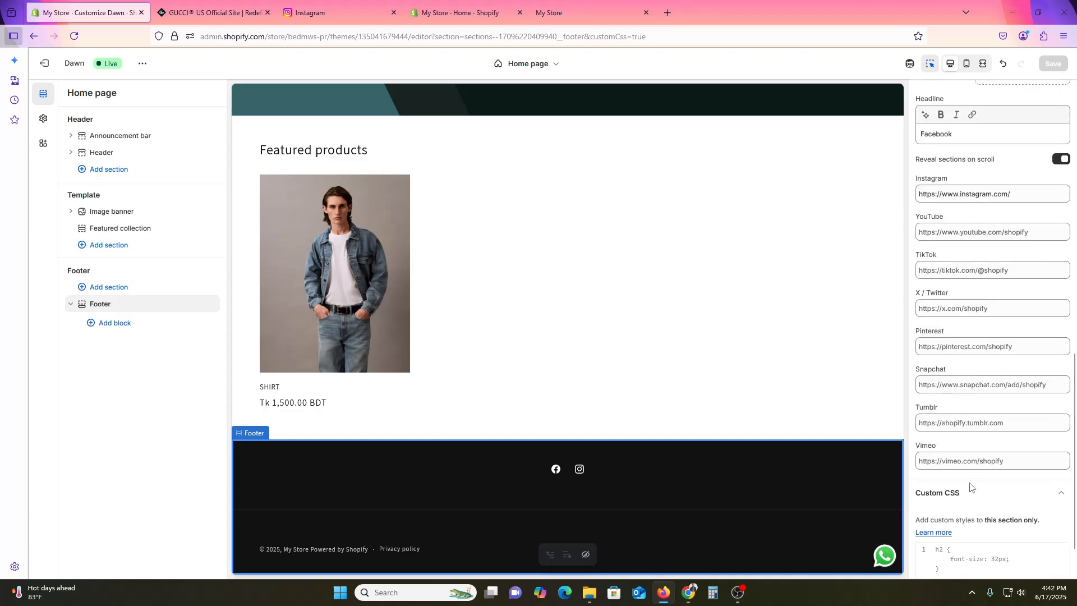
pyautogui.scroll(-1, 987, 505)
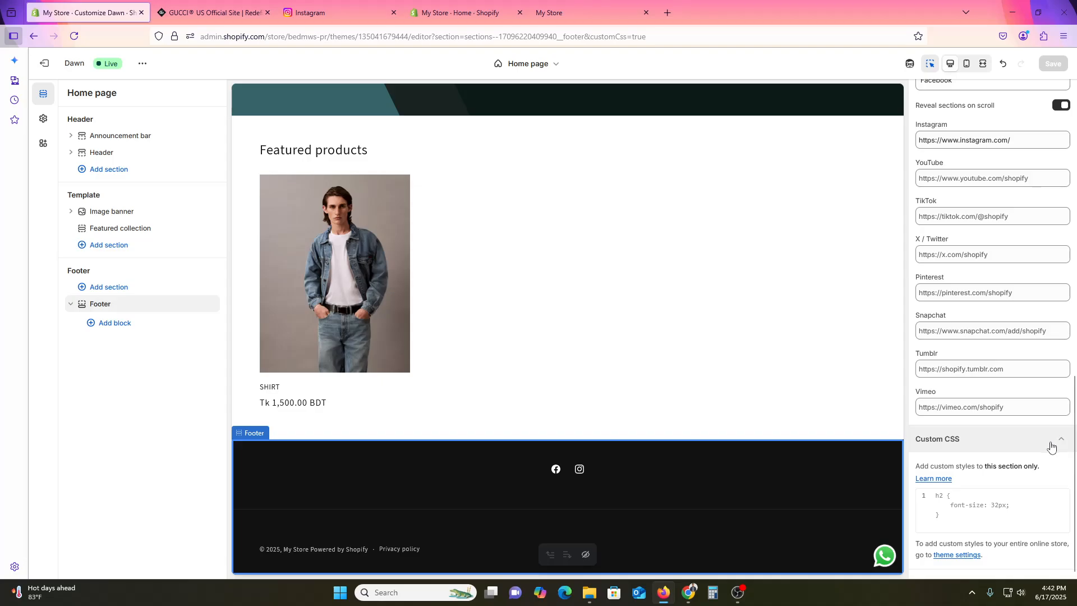
pyautogui.scroll(8, 1004, 482)
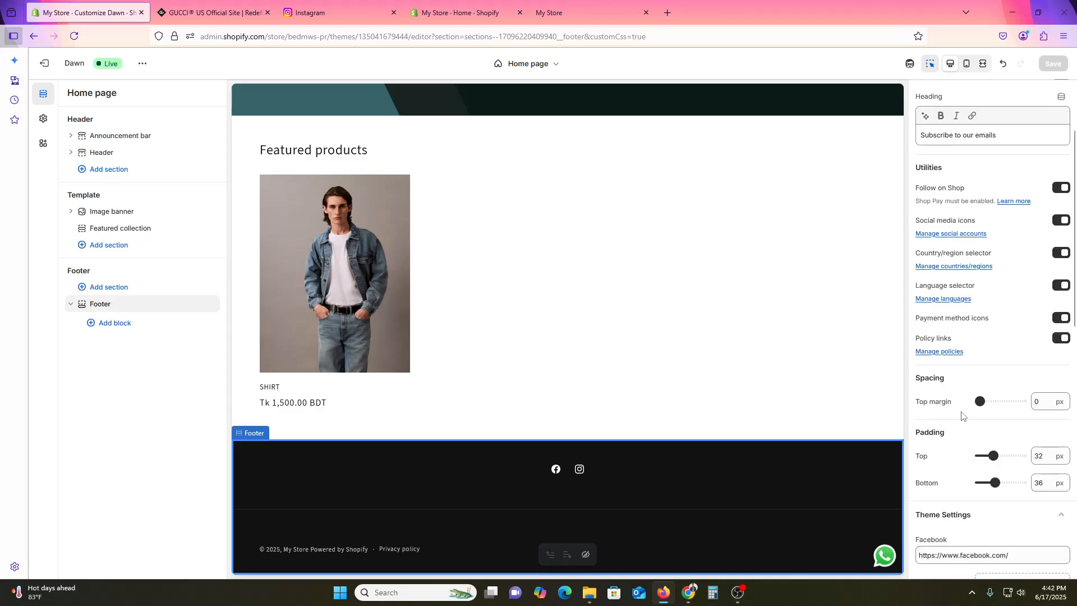
pyautogui.scroll(2, 994, 445)
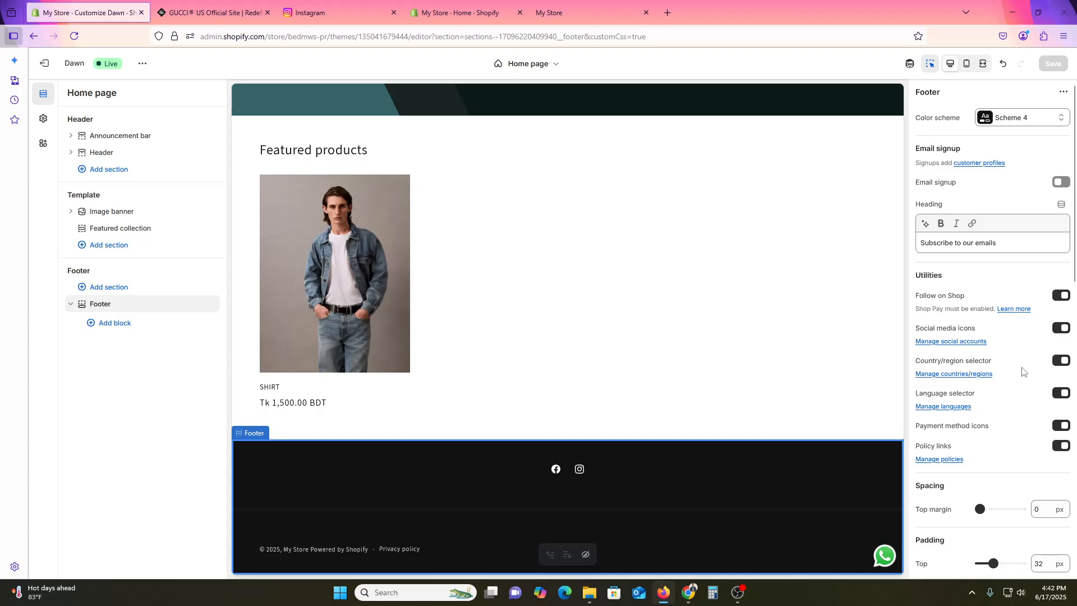
pyautogui.click(1060, 187)
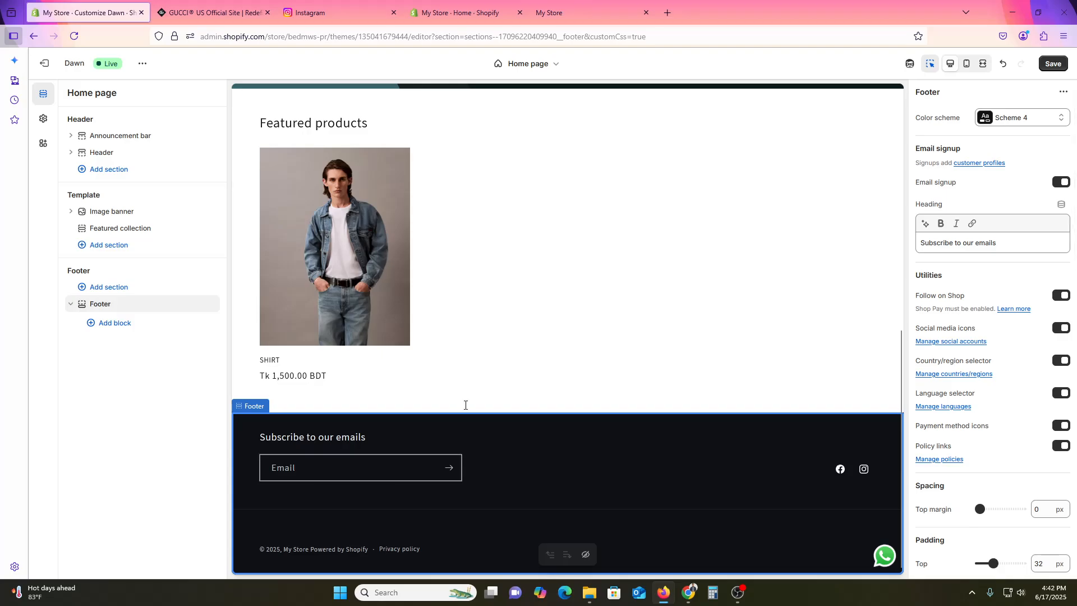
pyautogui.click(1062, 92)
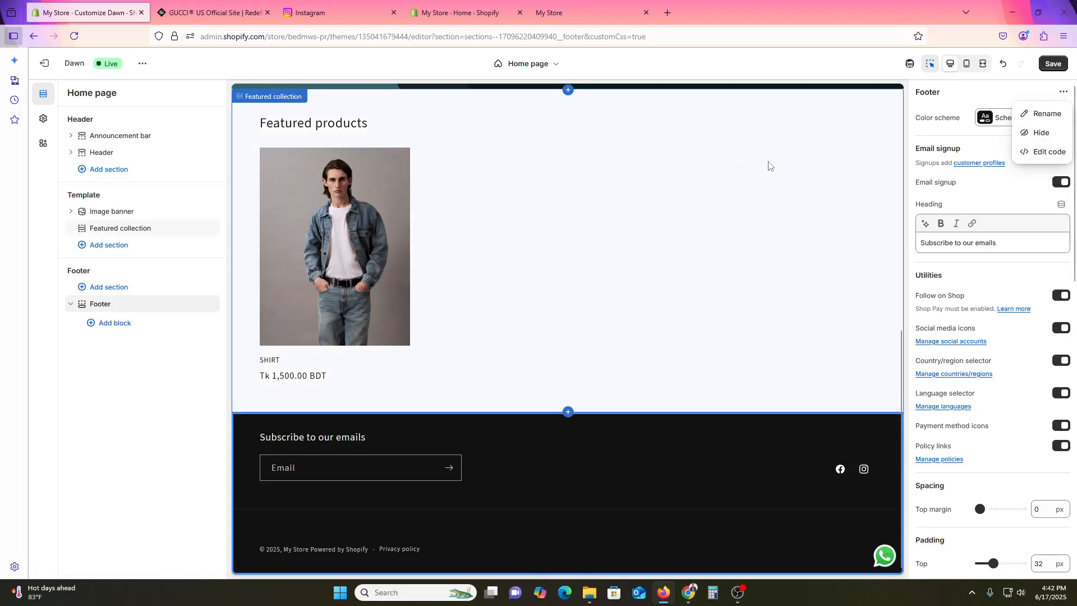
# - Add a Menu block to the footer and open its Footer menu for editing in the Shopify admin
pyautogui.click(114, 324)
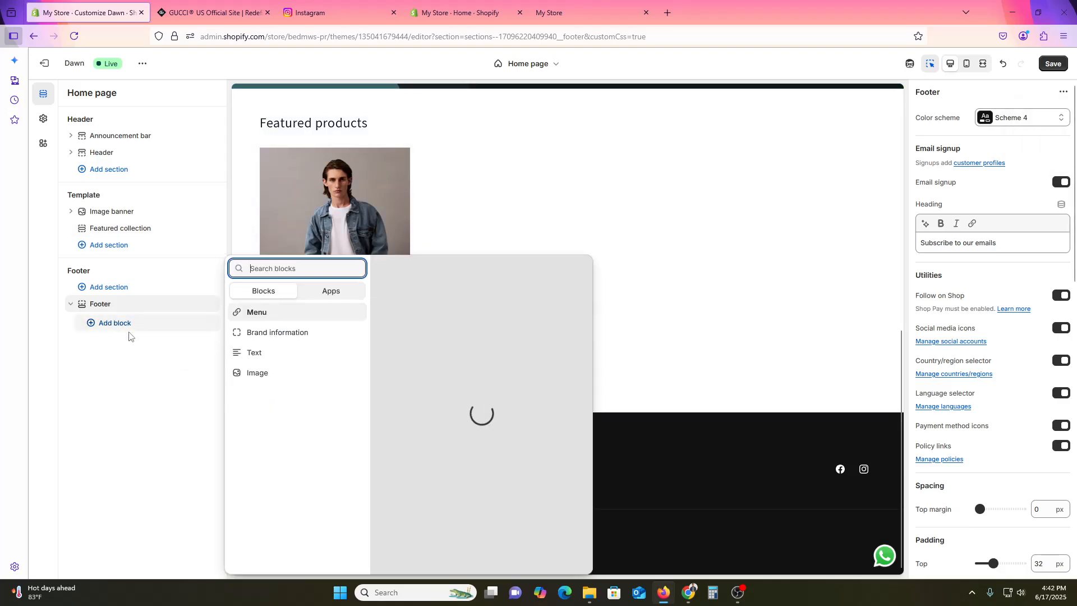
pyautogui.click(281, 313)
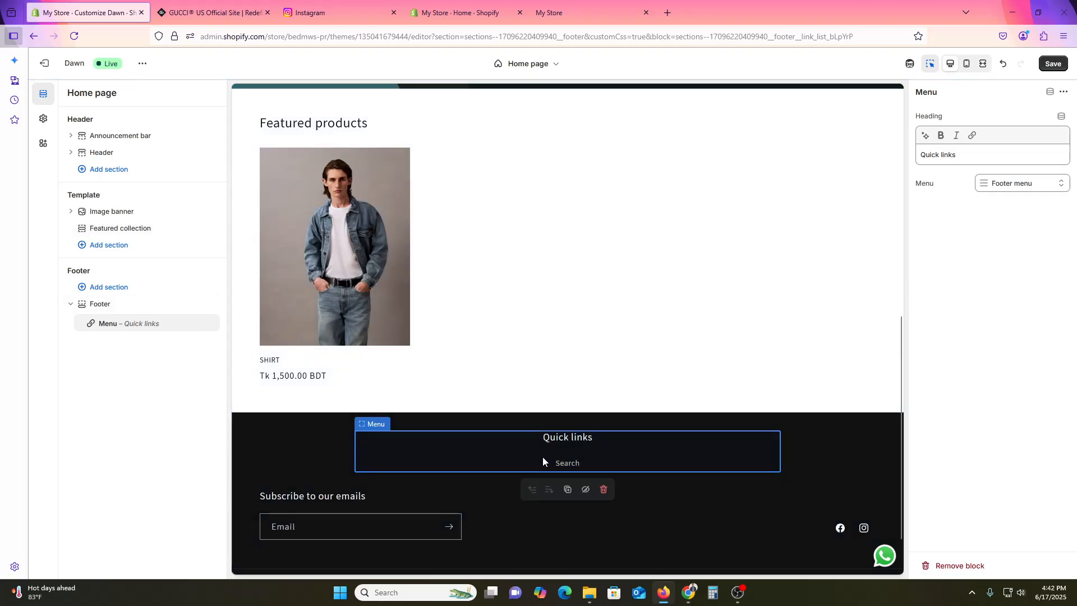
pyautogui.click(1016, 187)
pyautogui.click(973, 230)
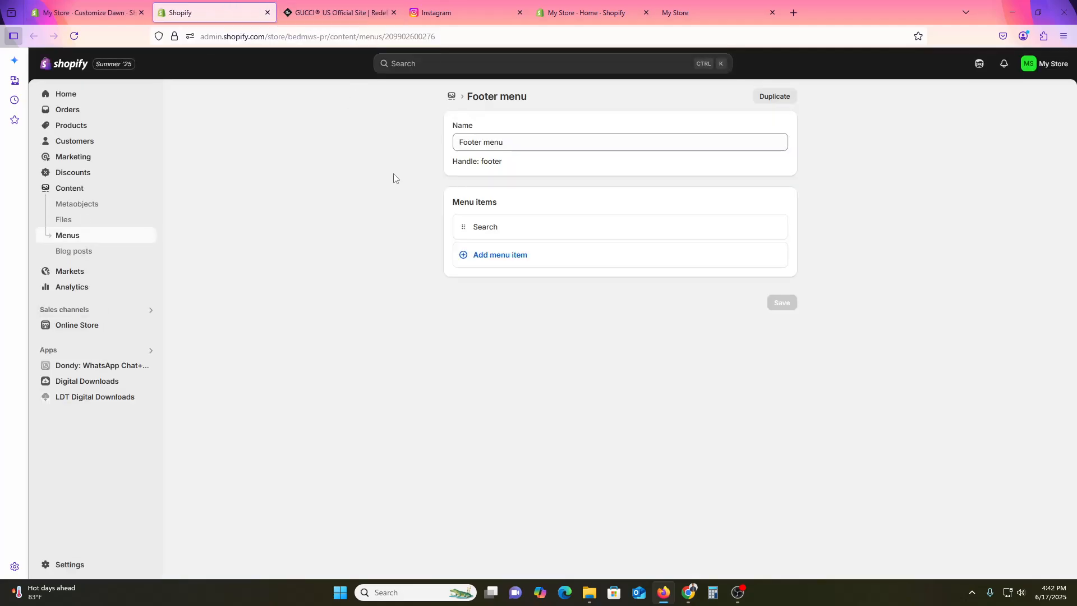
# - Add a menu item labelled Home to the Footer menu, linked to the Home page
pyautogui.click(496, 259)
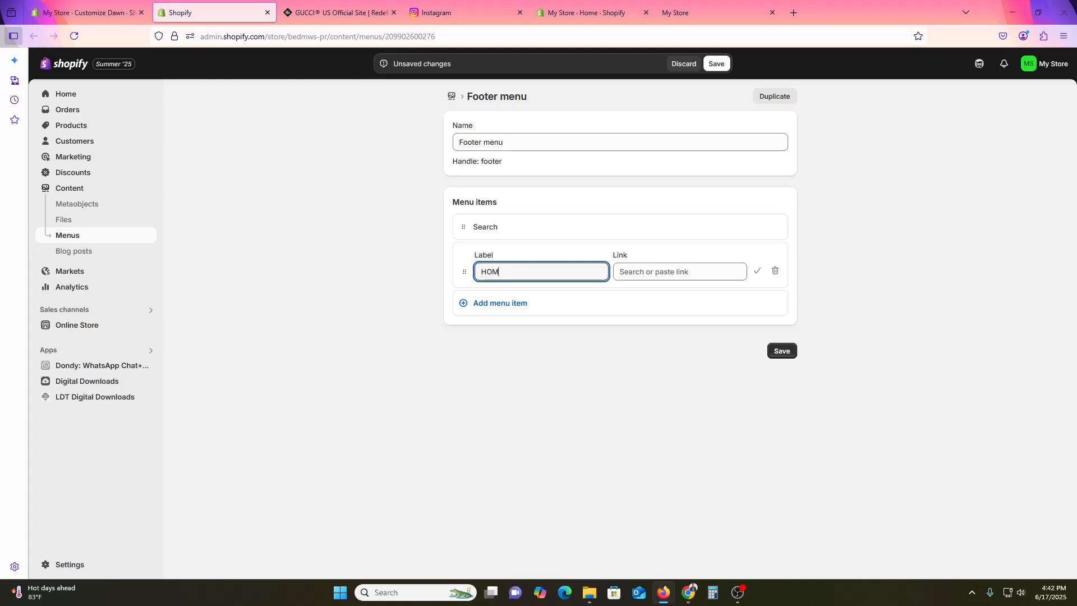
pyautogui.click(735, 273)
pyautogui.click(691, 314)
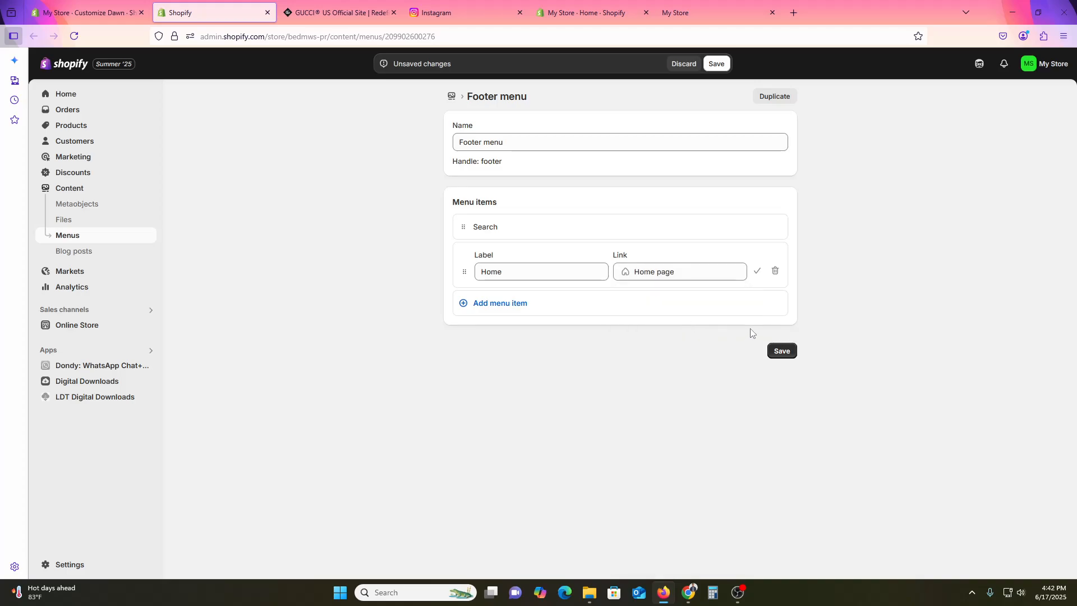
pyautogui.click(757, 275)
# - Add a menu item labelled About us to the Footer menu, linked to an existing store page, and save the menu
pyautogui.click(547, 292)
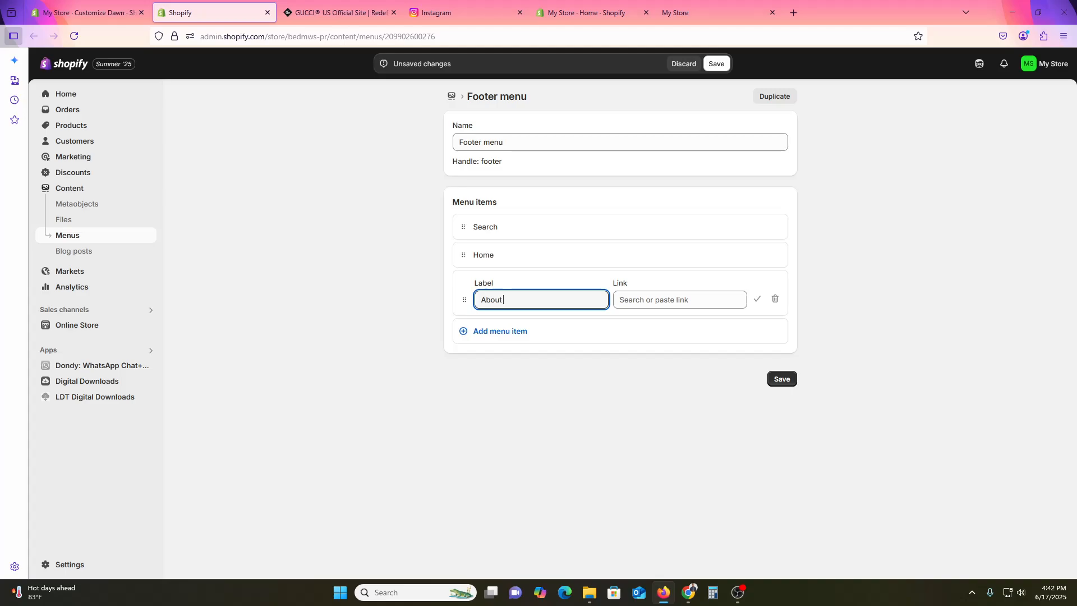
pyautogui.click(654, 299)
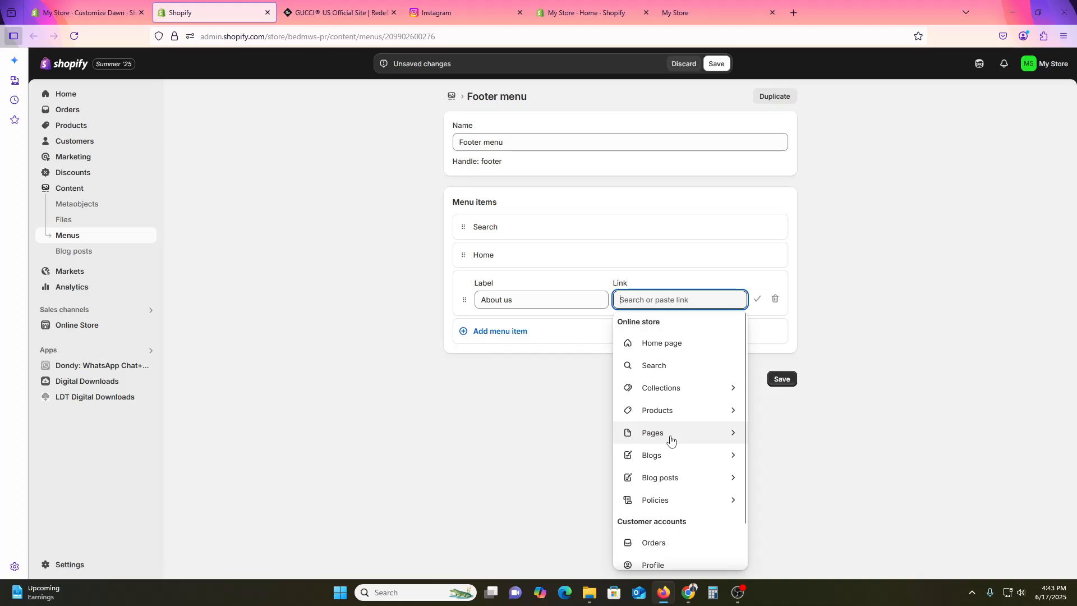
pyautogui.scroll(-1, 669, 421)
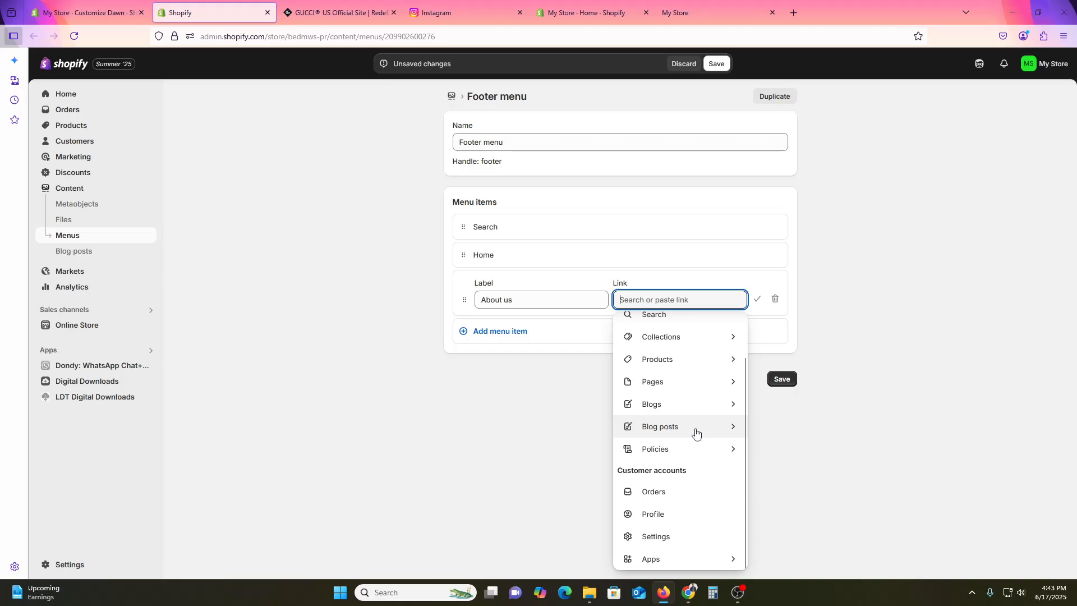
pyautogui.click(695, 382)
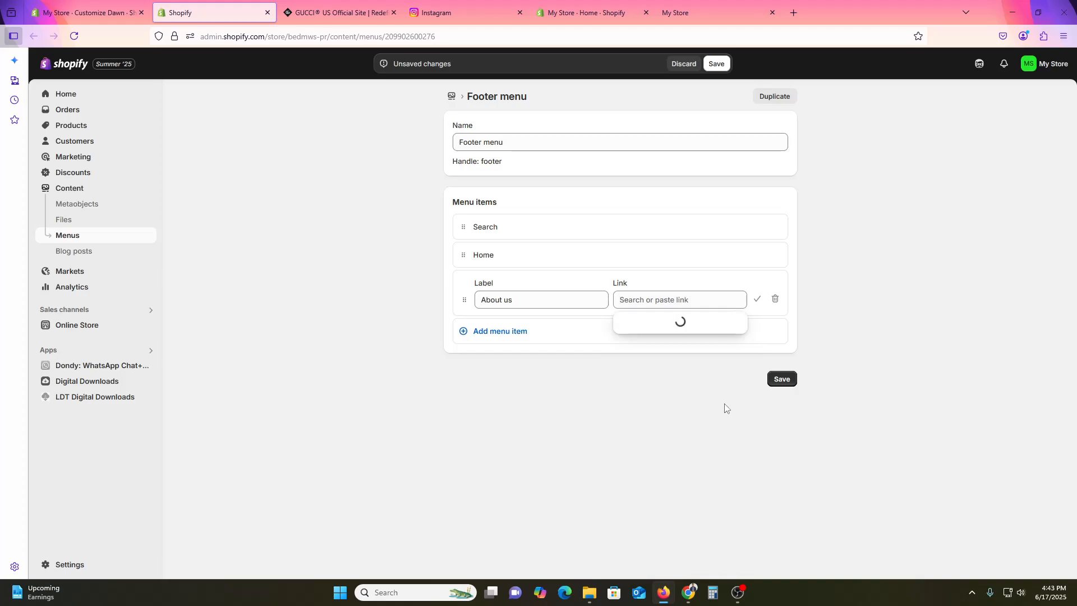
pyautogui.click(651, 344)
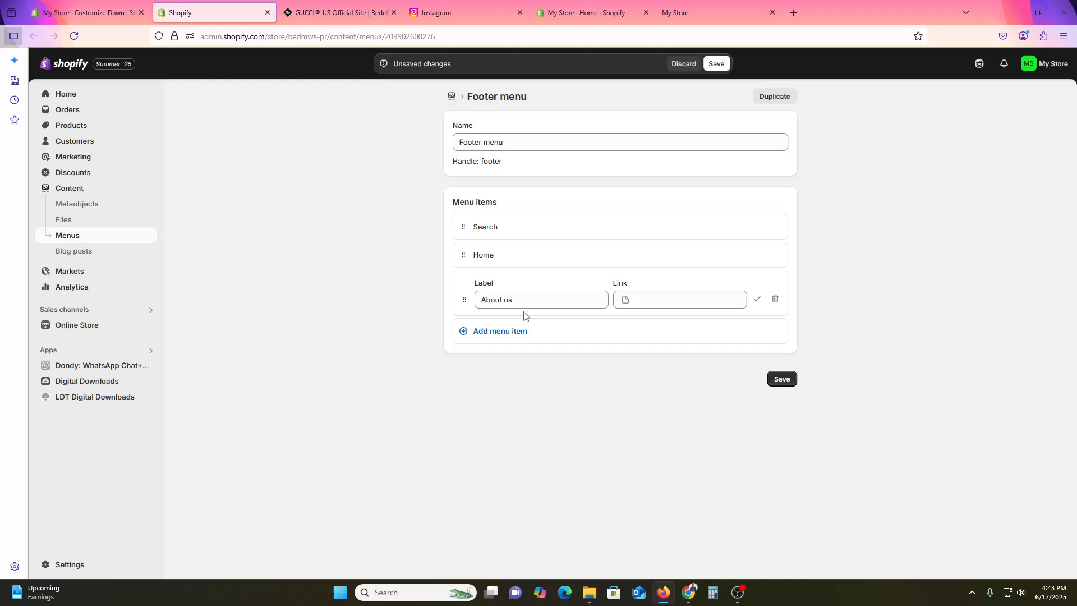
pyautogui.click(757, 299)
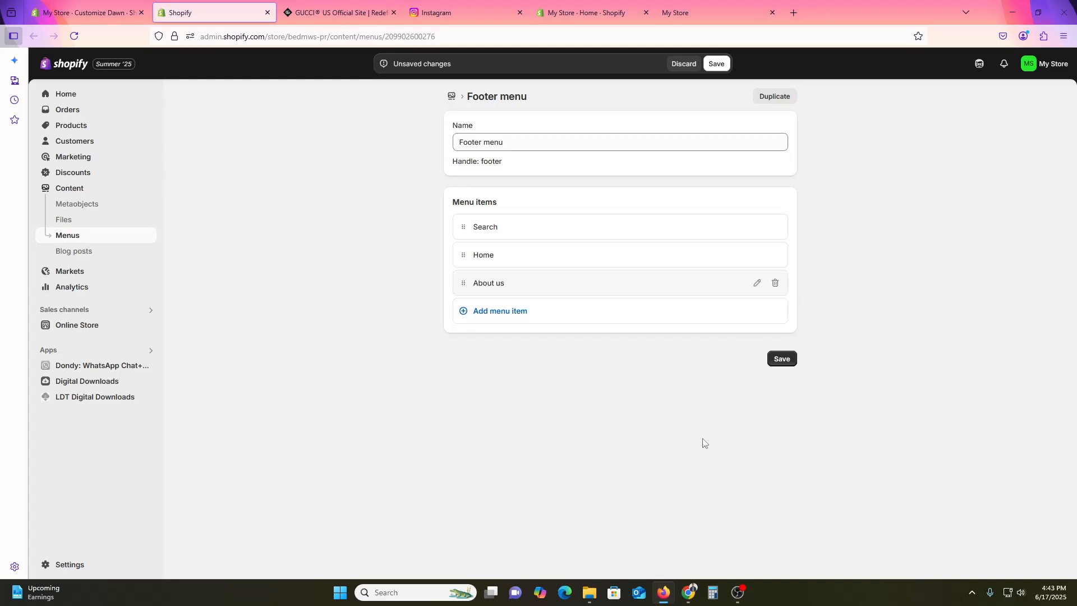
pyautogui.click(787, 362)
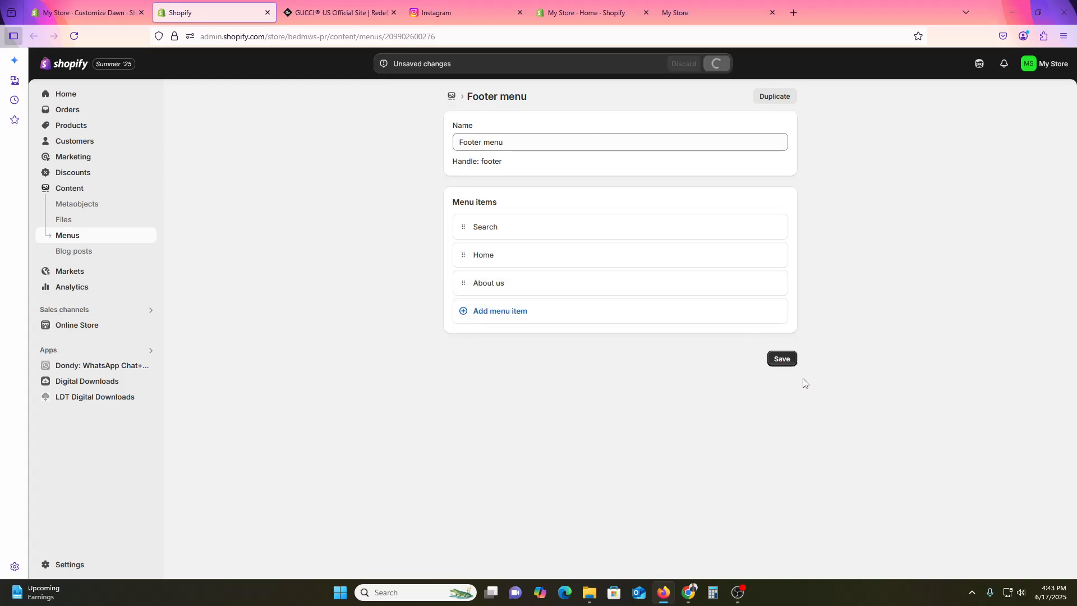
# - Return to the theme editor and reload it to refresh the footer menu's items
pyautogui.hotkey('ctrl', '5')
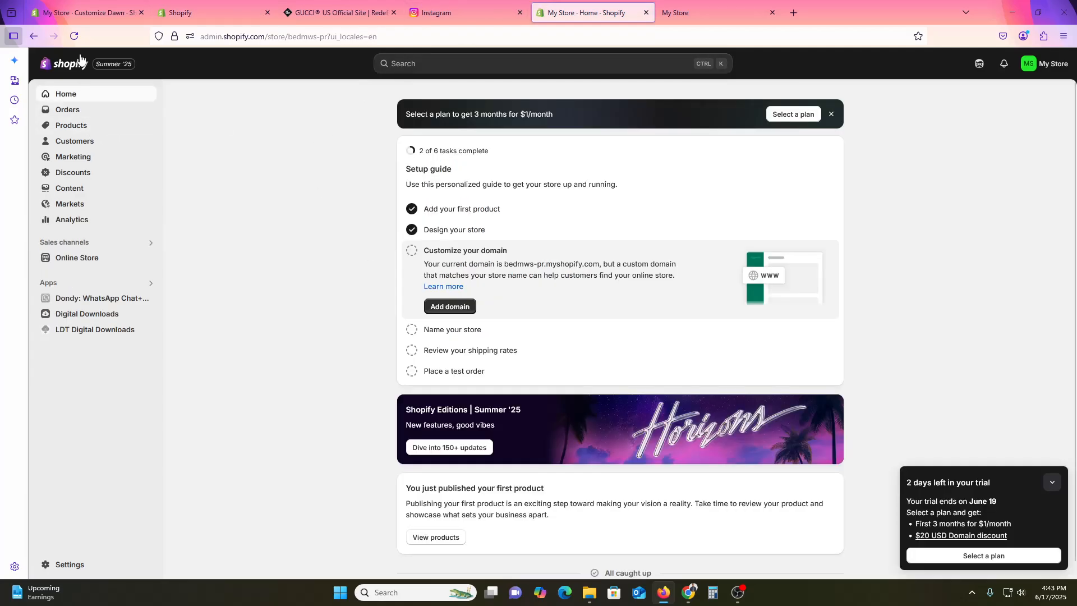
pyautogui.click(186, 4)
pyautogui.click(90, 12)
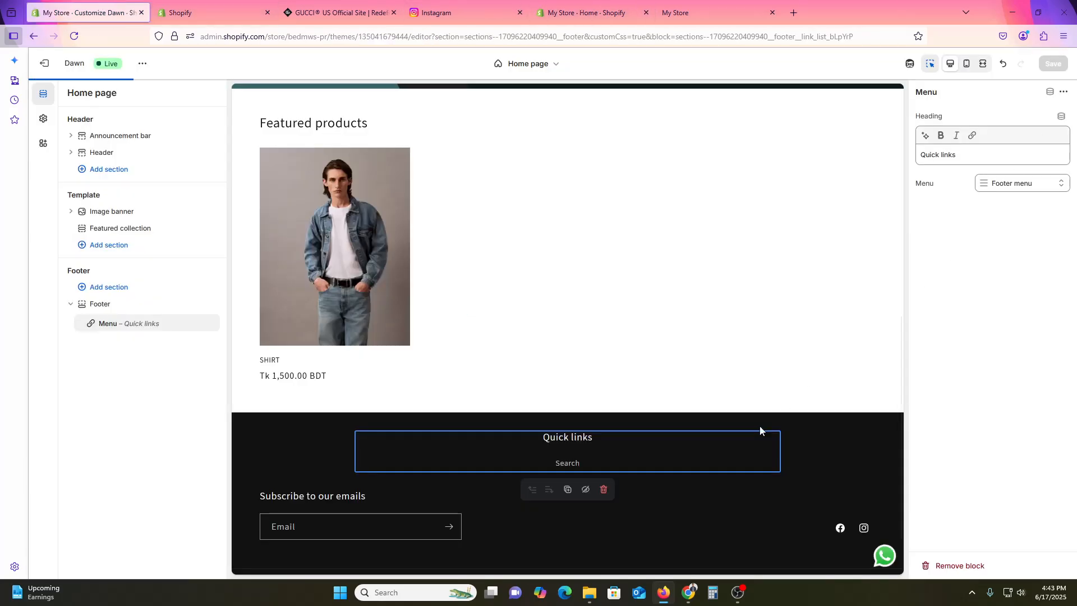
pyautogui.click(74, 35)
pyautogui.click(555, 337)
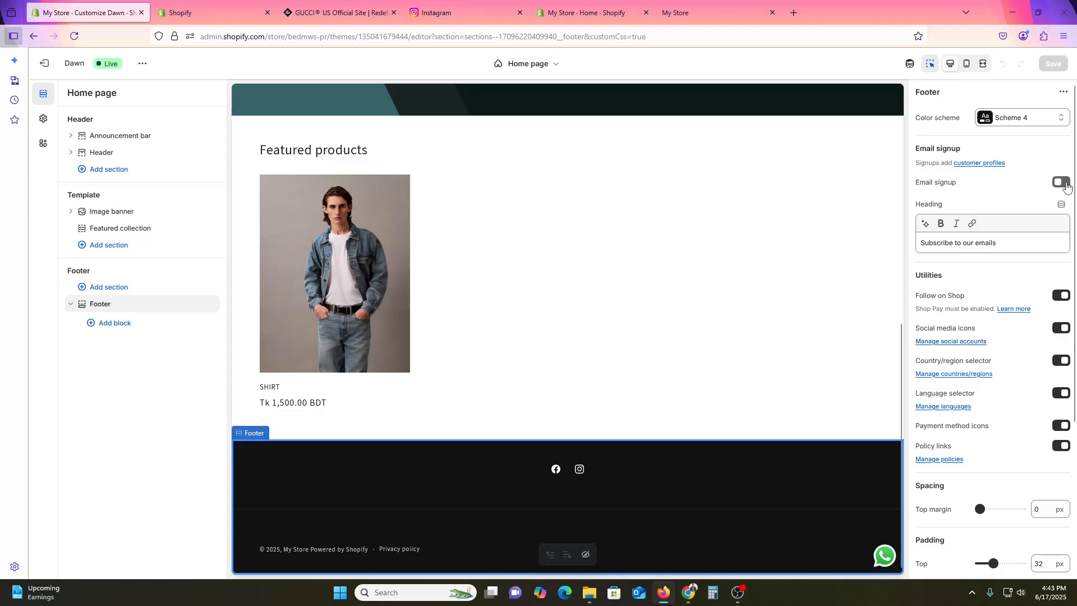
# - Turn on the footer's email signup and add a Menu block to the footer
pyautogui.click(1064, 184)
pyautogui.click(118, 324)
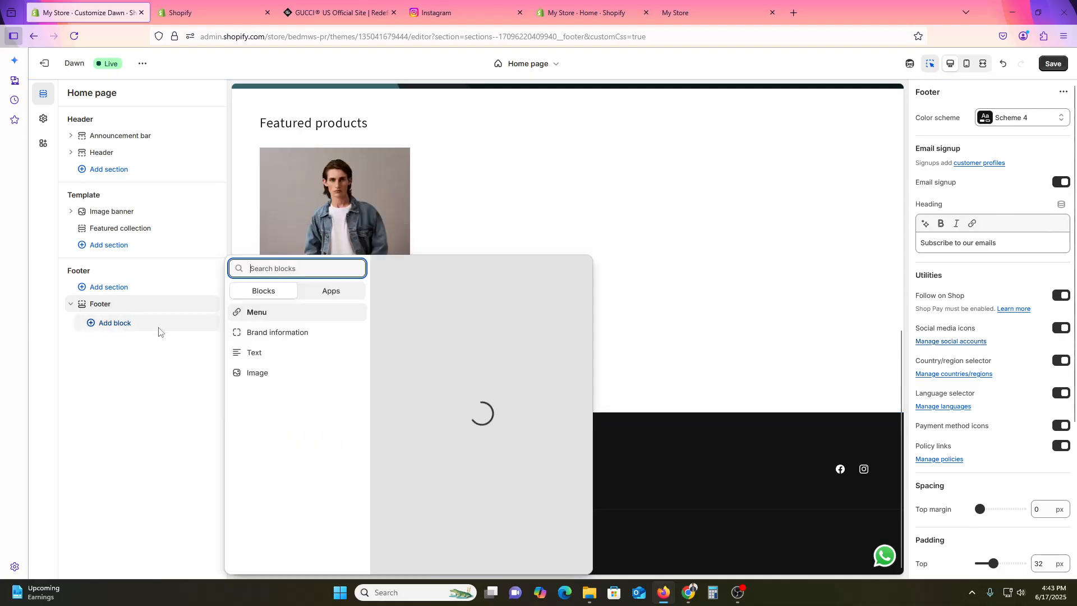
pyautogui.click(273, 315)
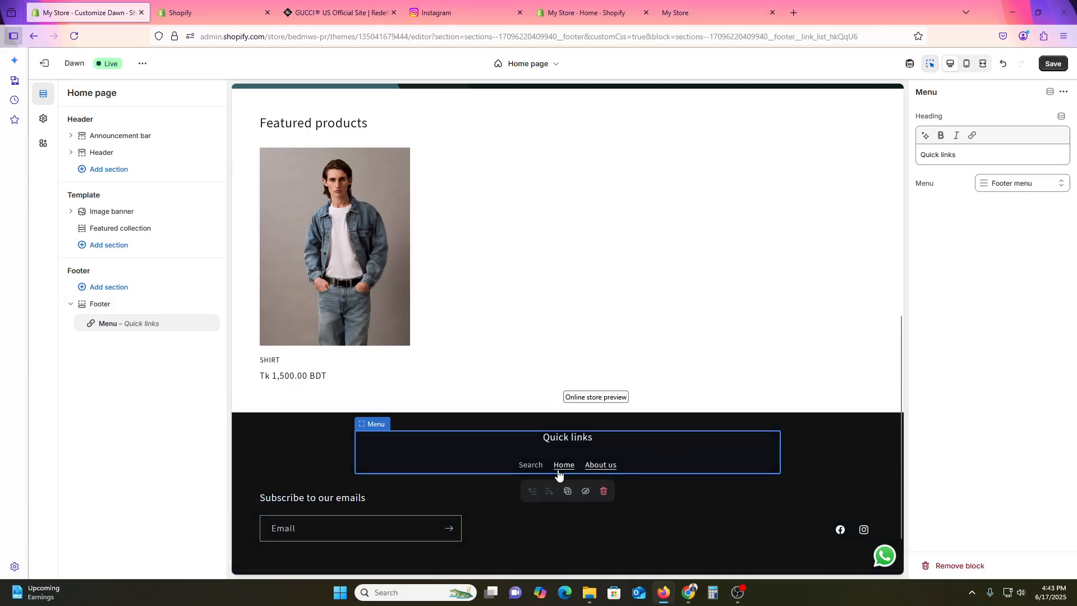
pyautogui.scroll(-2, 772, 517)
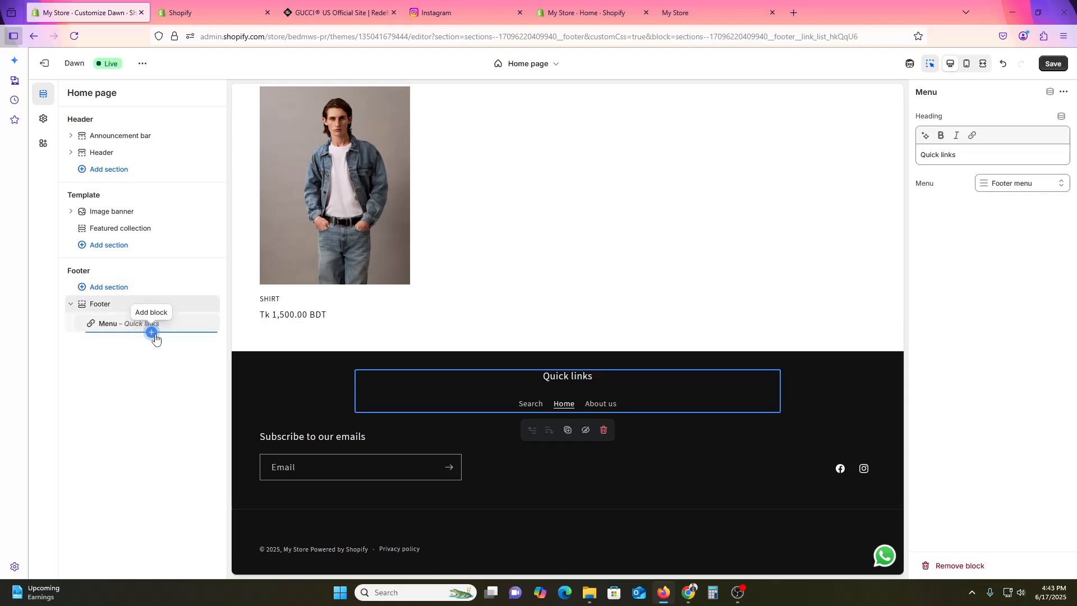
# - Add a Text block below the footer's menu and replace its heading with SIGN UP FOR GUCCI UPDATES, copied from the Gucci site
pyautogui.click(152, 333)
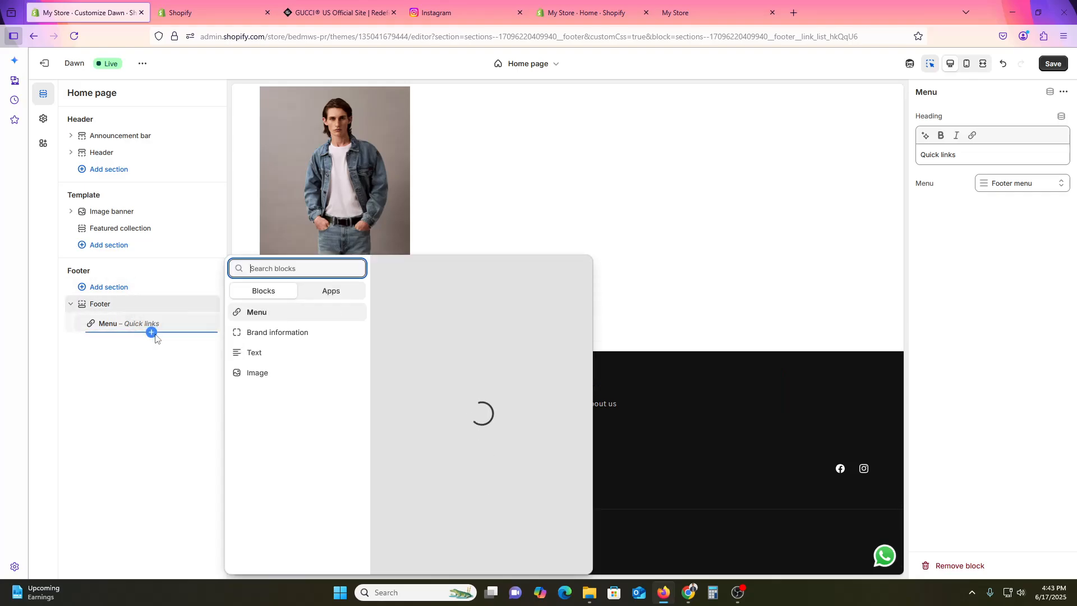
pyautogui.click(268, 352)
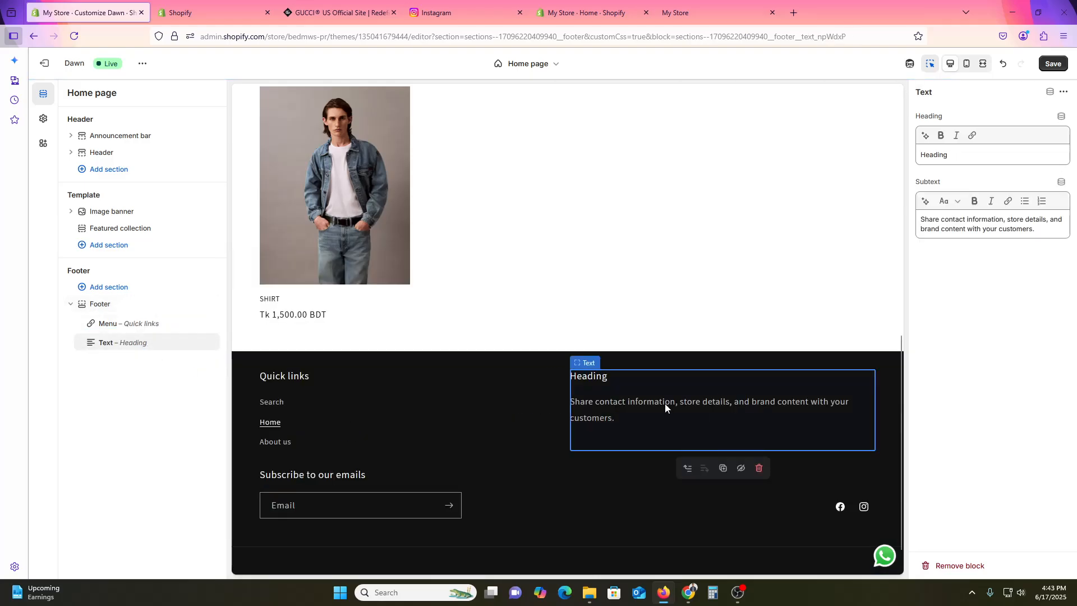
pyautogui.click(339, 12)
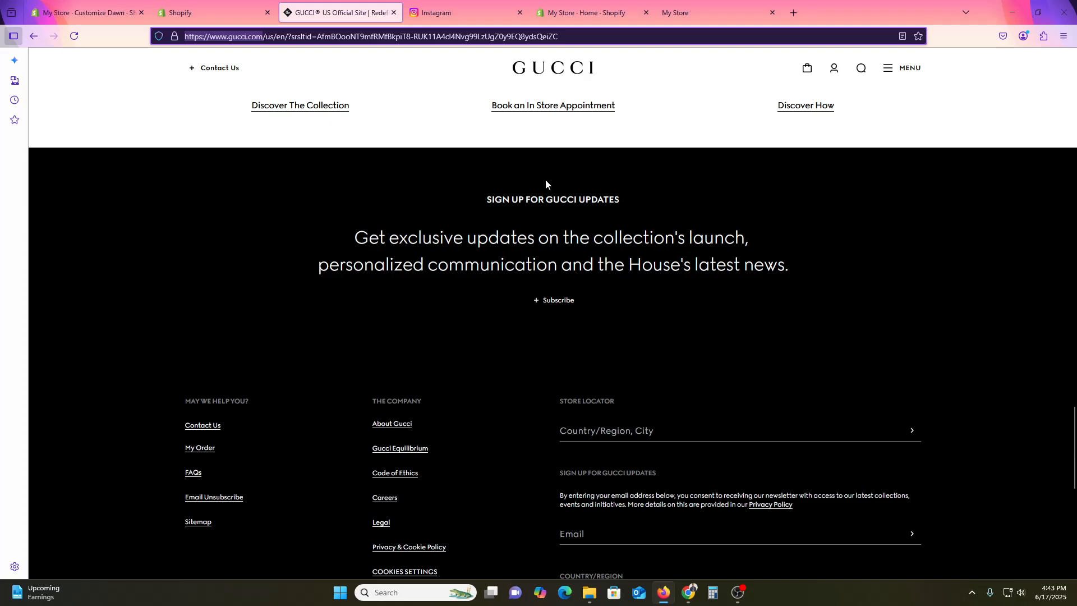
pyautogui.tripleClick(534, 199)
pyautogui.hotkey('ctrl', 'c')
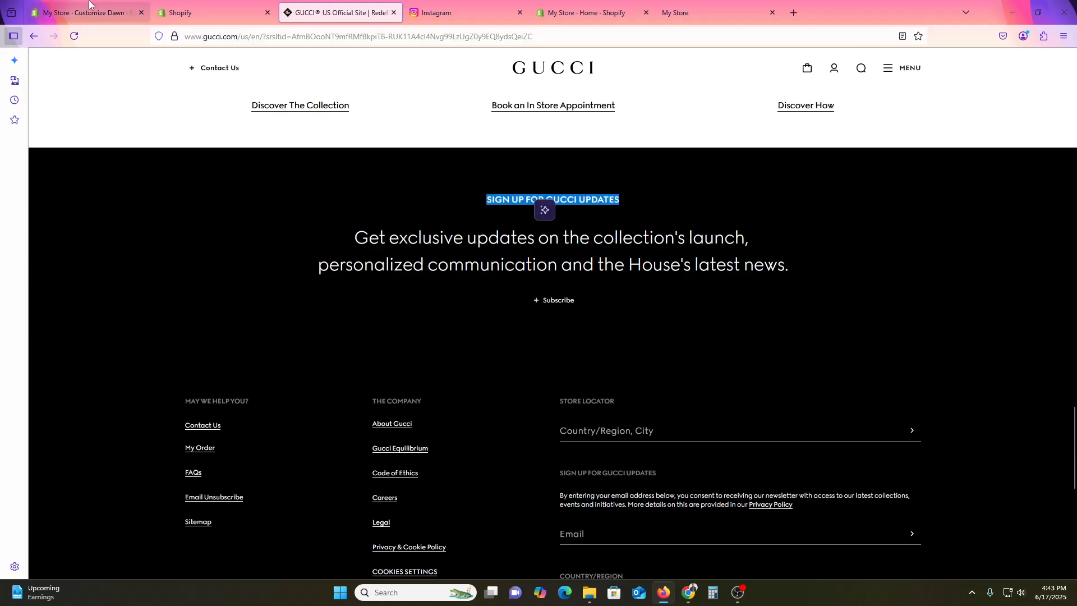
pyautogui.hotkey('ctrl', '1')
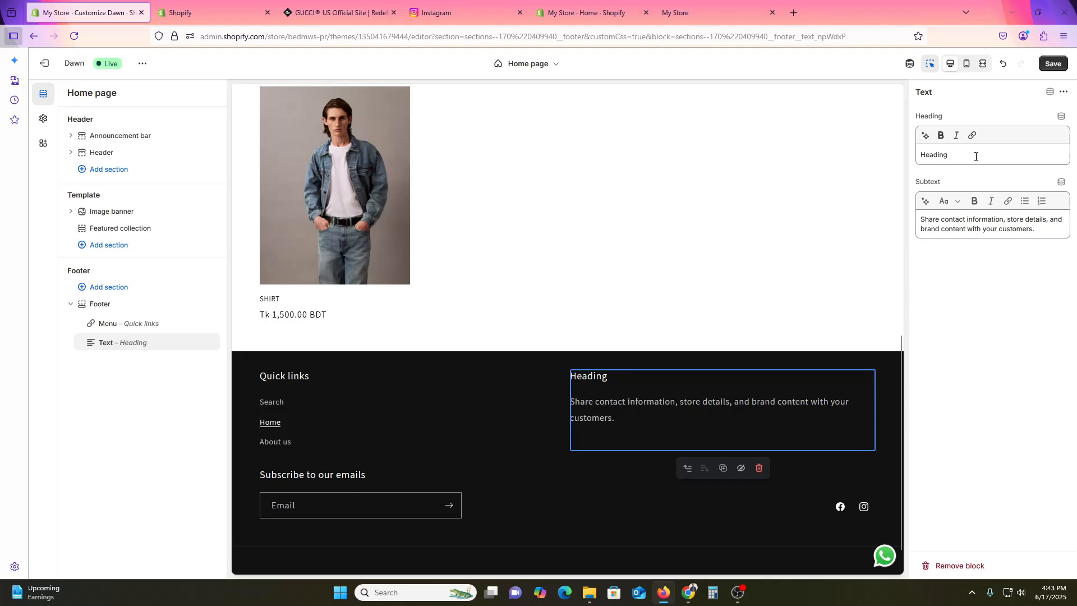
pyautogui.tripleClick(975, 156)
pyautogui.hotkey('ctrl', 'v')
# - Replace the Text block's subtext with Gucci's sentence "Get exclusive updates on the collection's launch, personalized communication and the House's latest news."
pyautogui.click(214, 13)
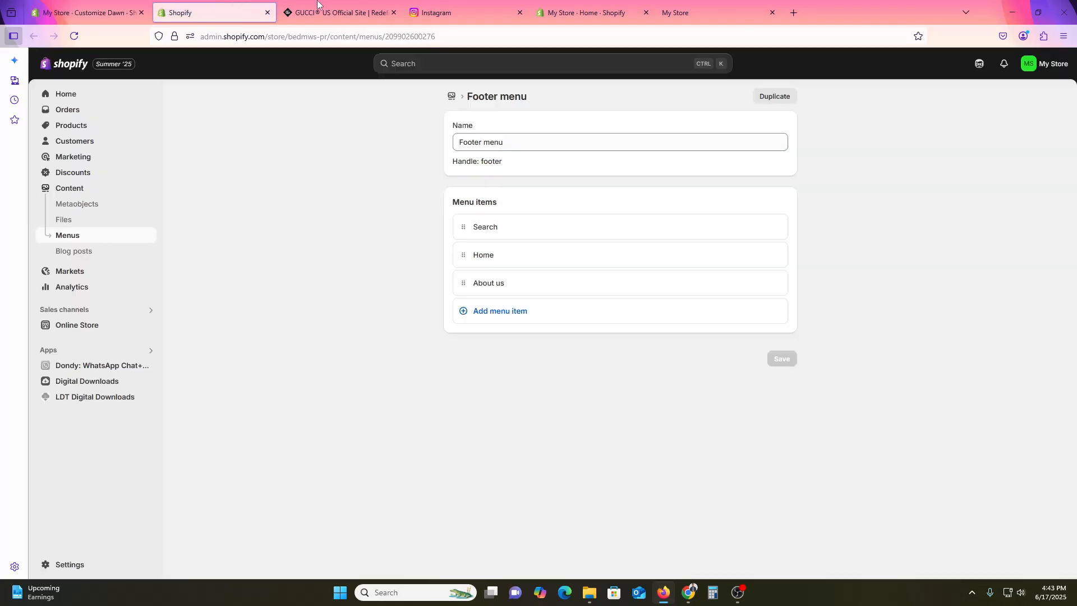
pyautogui.click(340, 13)
pyautogui.doubleClick(519, 250)
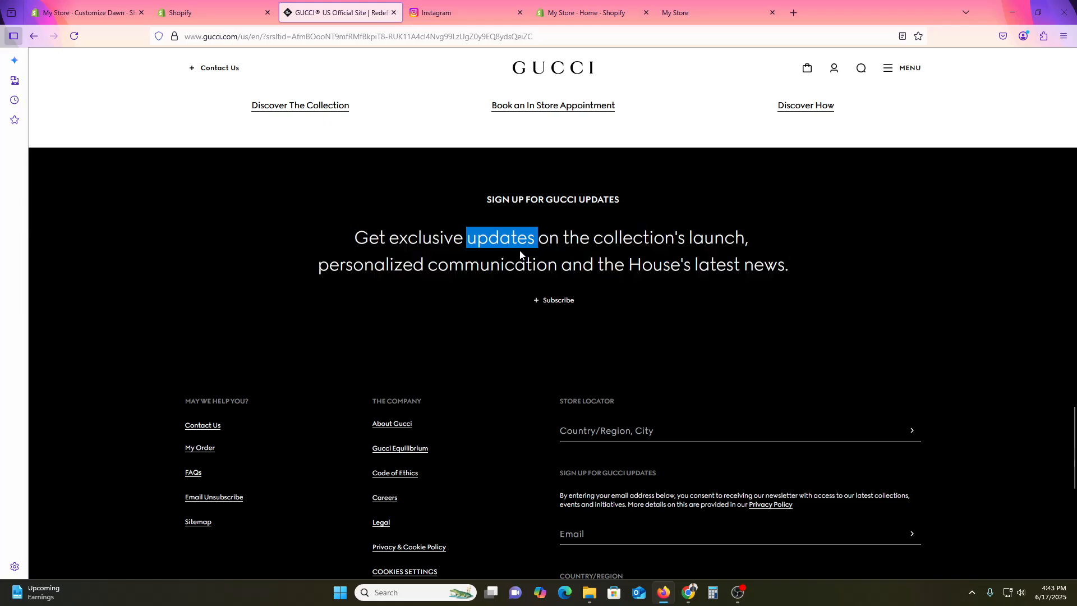
pyautogui.tripleClick(519, 250)
pyautogui.hotkey('ctrl', 'c')
pyautogui.click(90, 12)
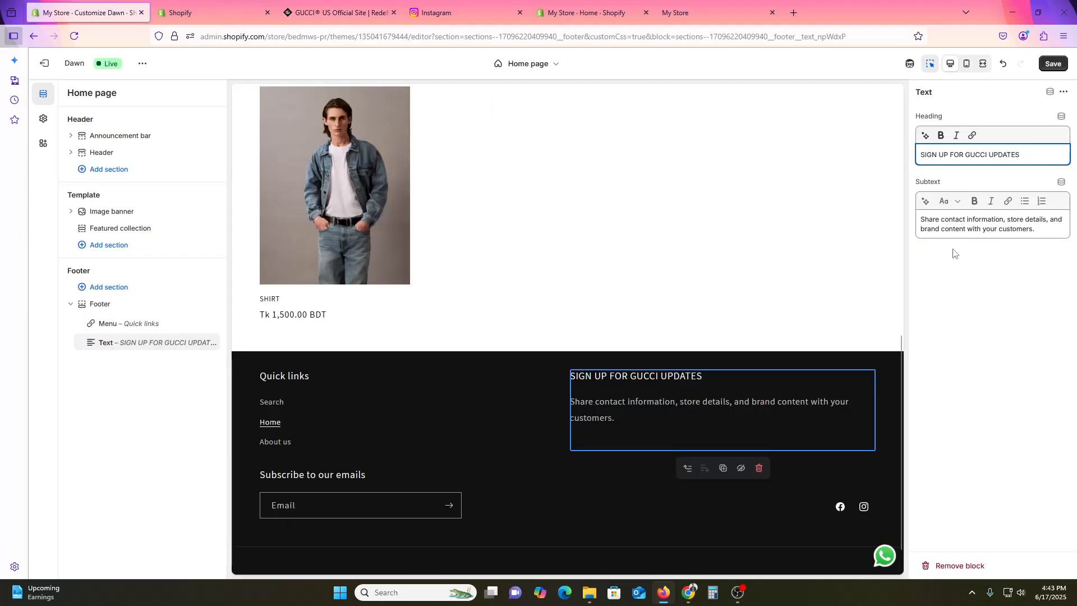
pyautogui.click(991, 234)
pyautogui.hotkey('ctrl', 'a')
pyautogui.hotkey('ctrl', 'v')
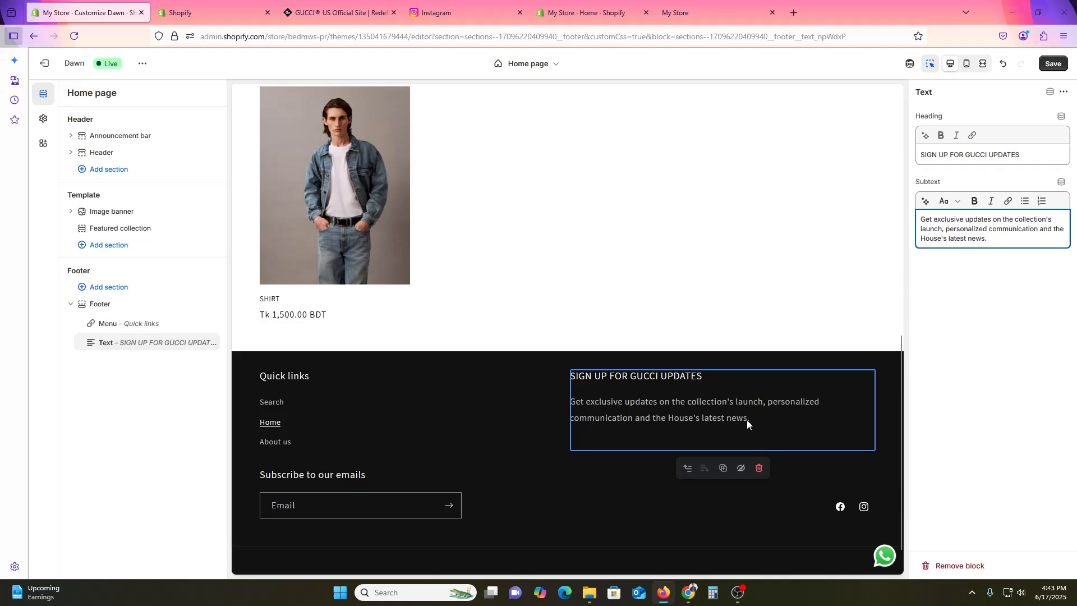
pyautogui.click(1031, 320)
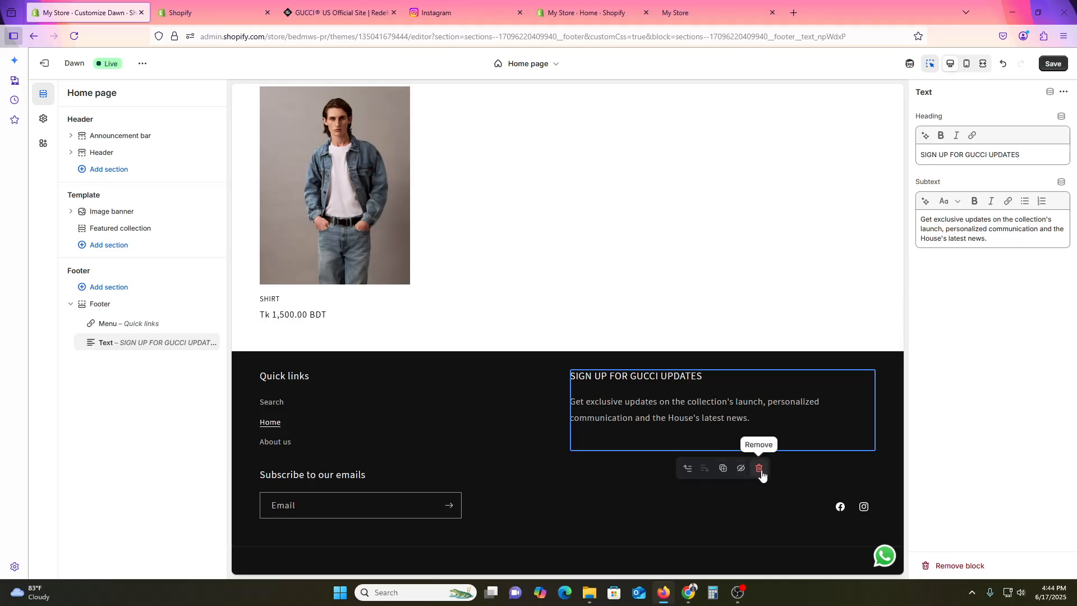
# - Reorder the footer blocks so the Gucci updates Text block comes before the Quick links menu
pyautogui.click(689, 470)
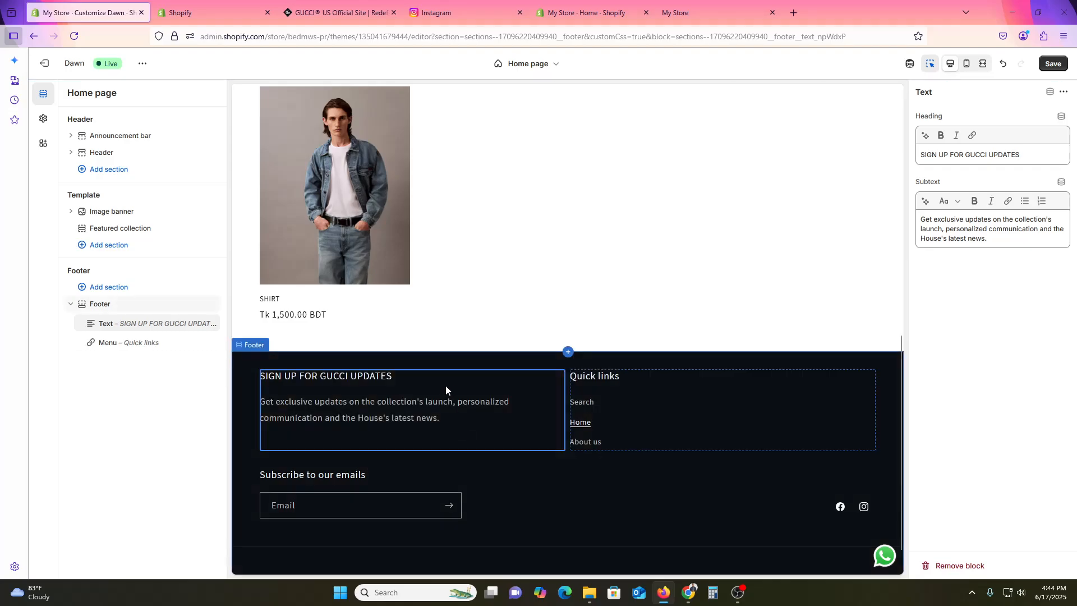
pyautogui.click(625, 423)
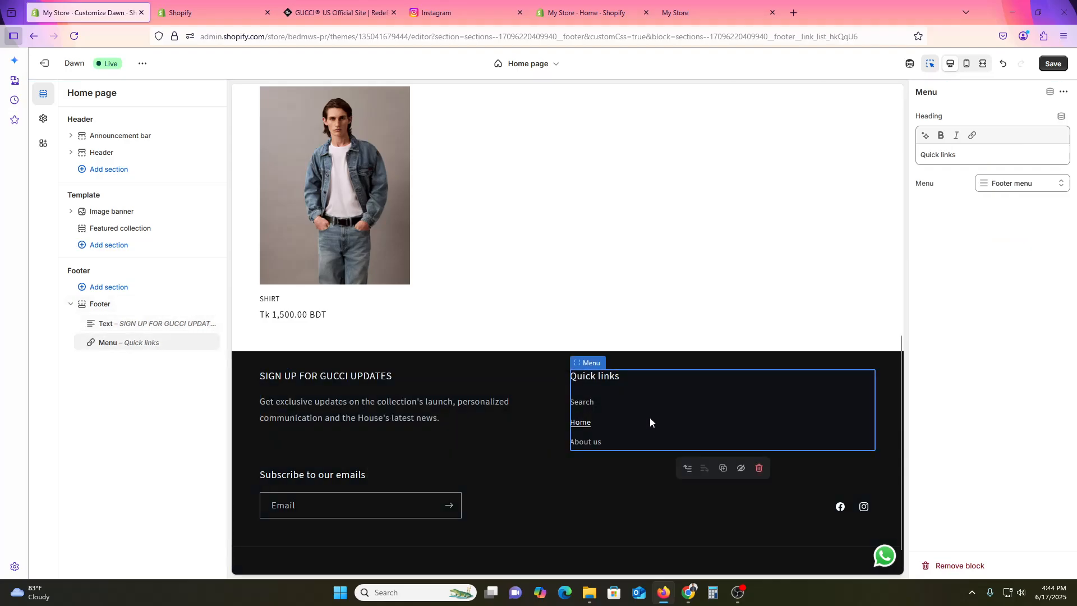
pyautogui.click(686, 469)
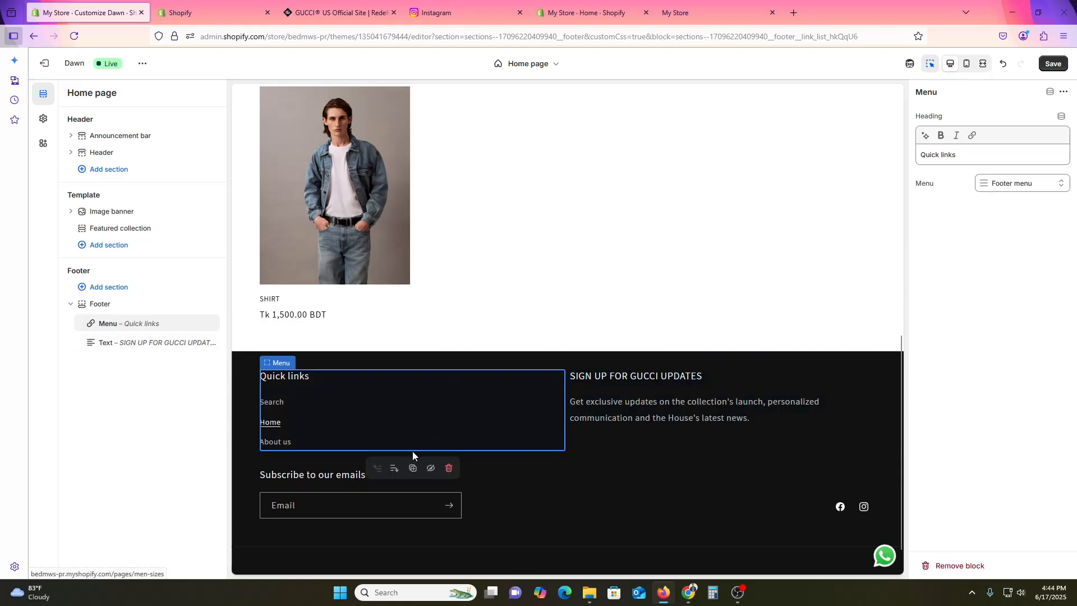
pyautogui.click(394, 468)
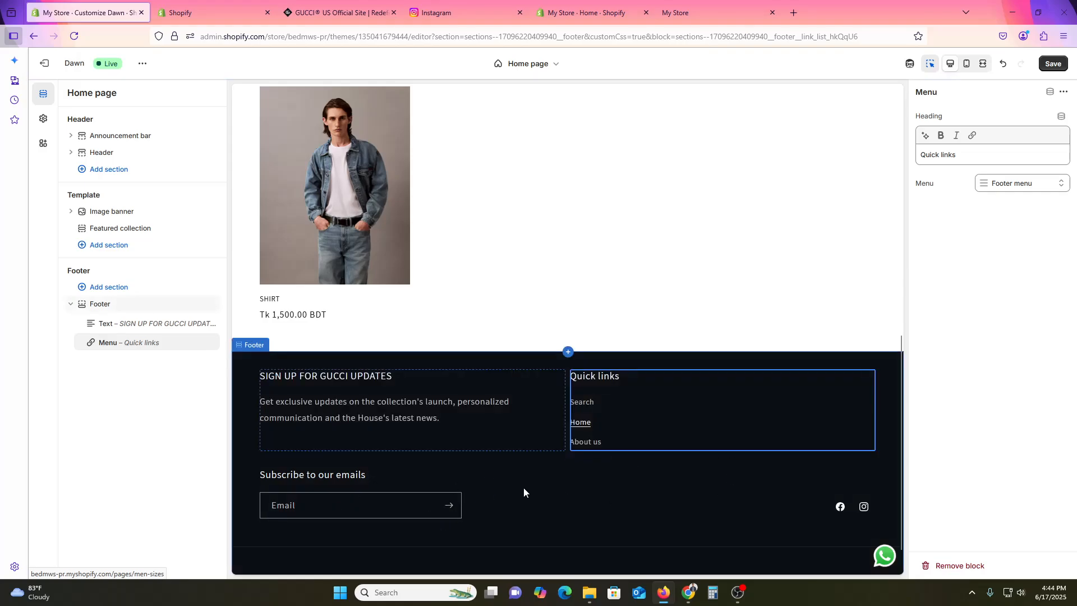
# - Add an Image block after the Quick links menu, using the 40YM993_RIK shirt photo from the store files, and align it left
pyautogui.click(539, 477)
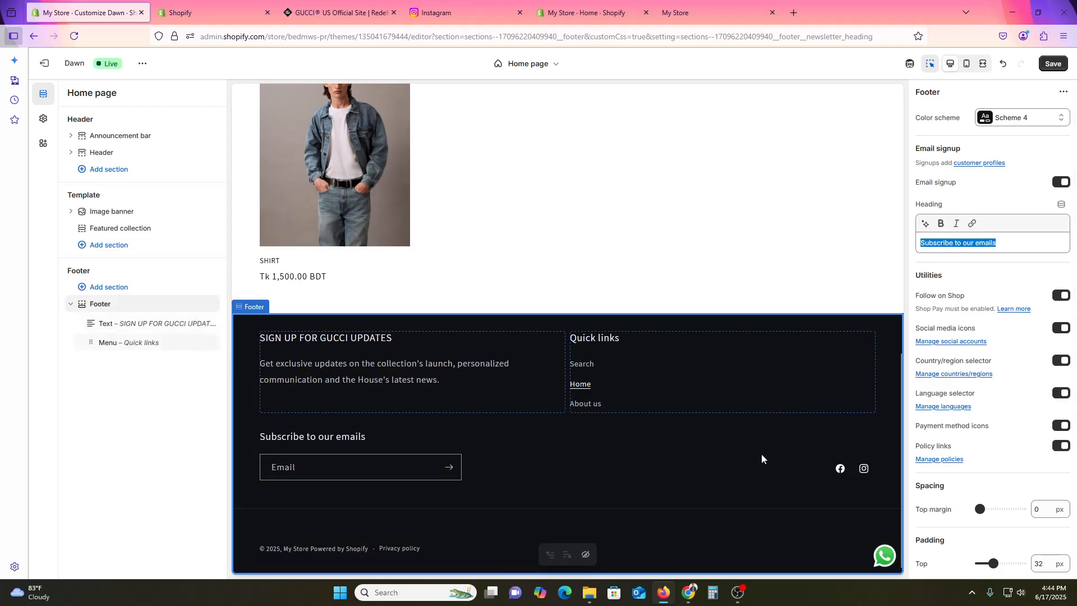
pyautogui.click(768, 439)
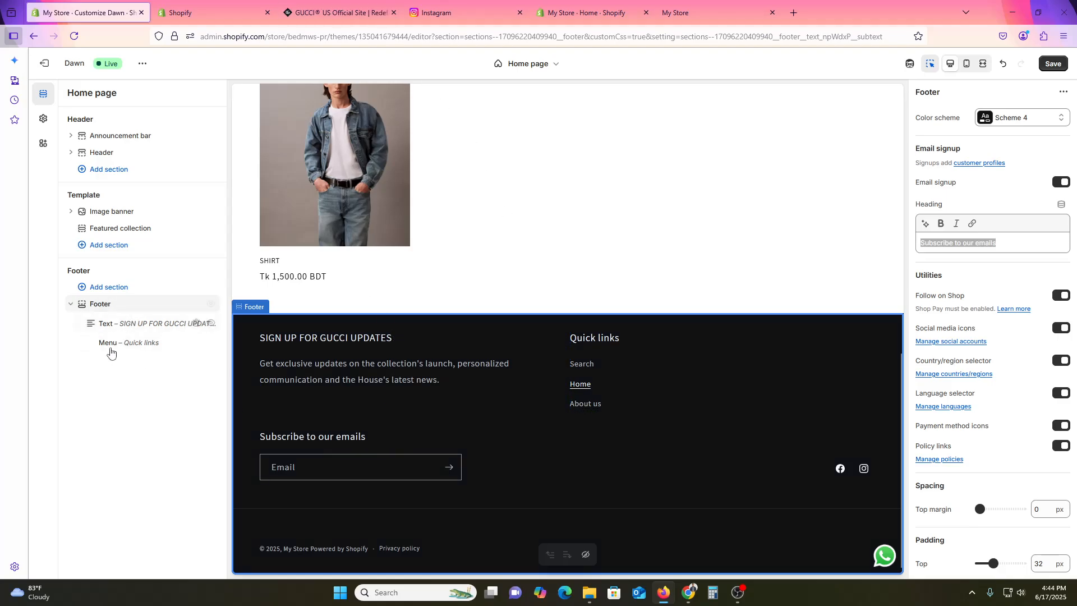
pyautogui.click(149, 353)
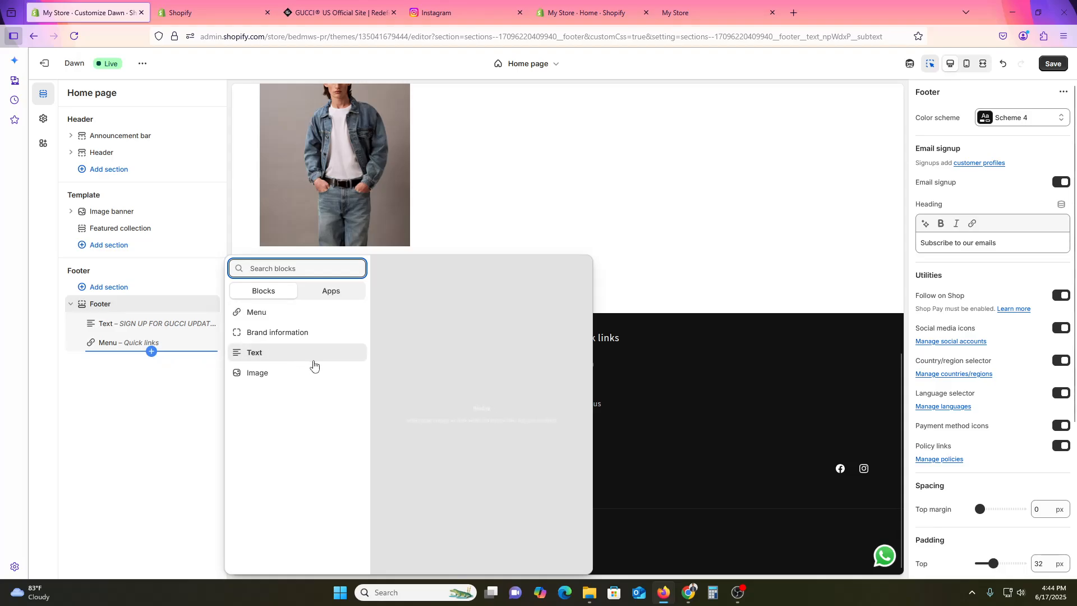
pyautogui.click(290, 373)
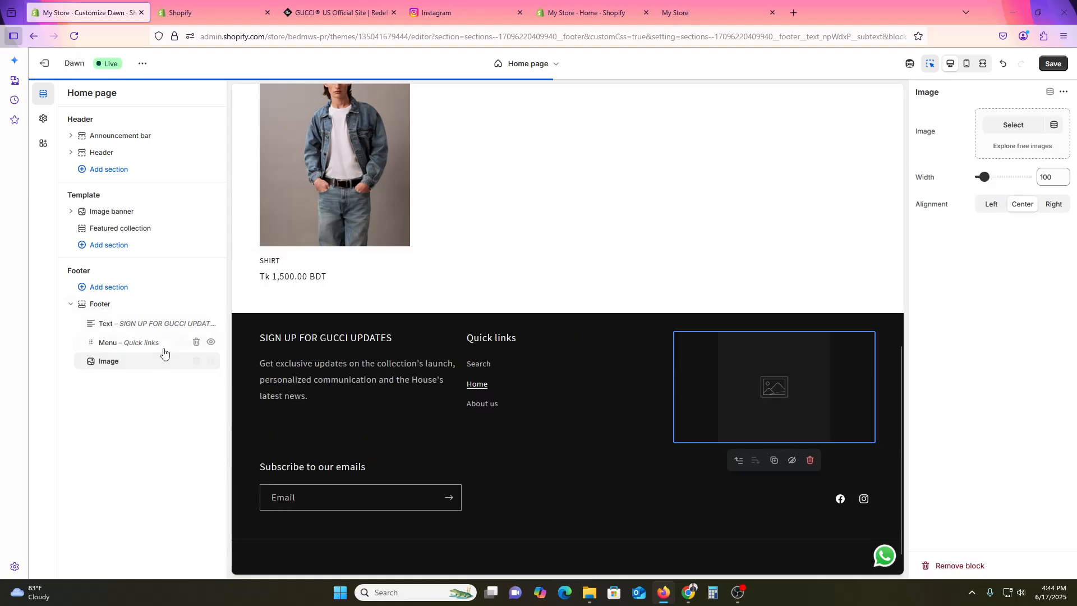
pyautogui.click(1016, 125)
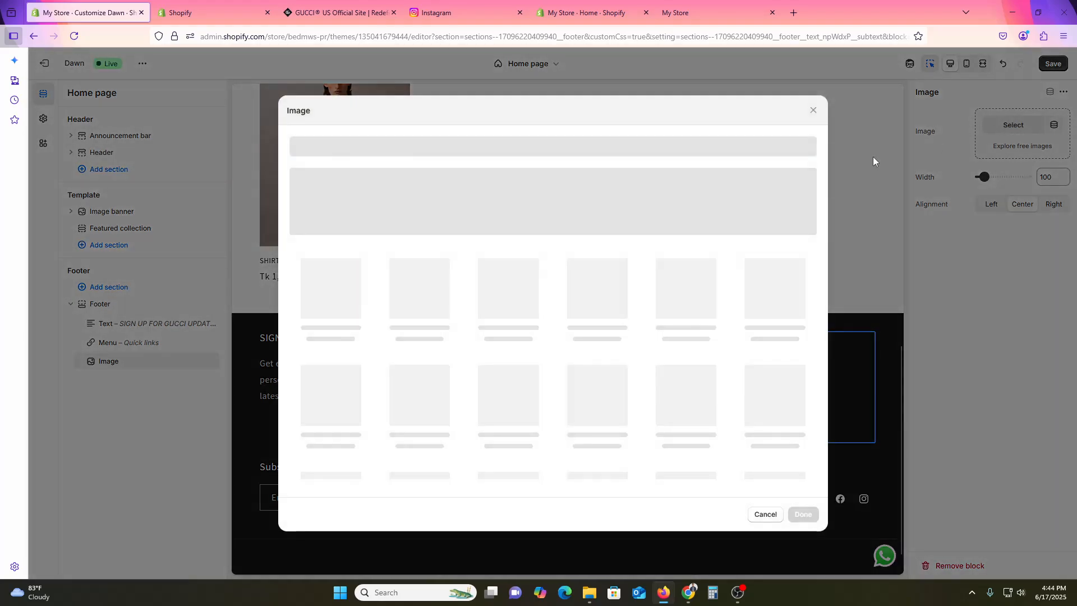
pyautogui.click(327, 322)
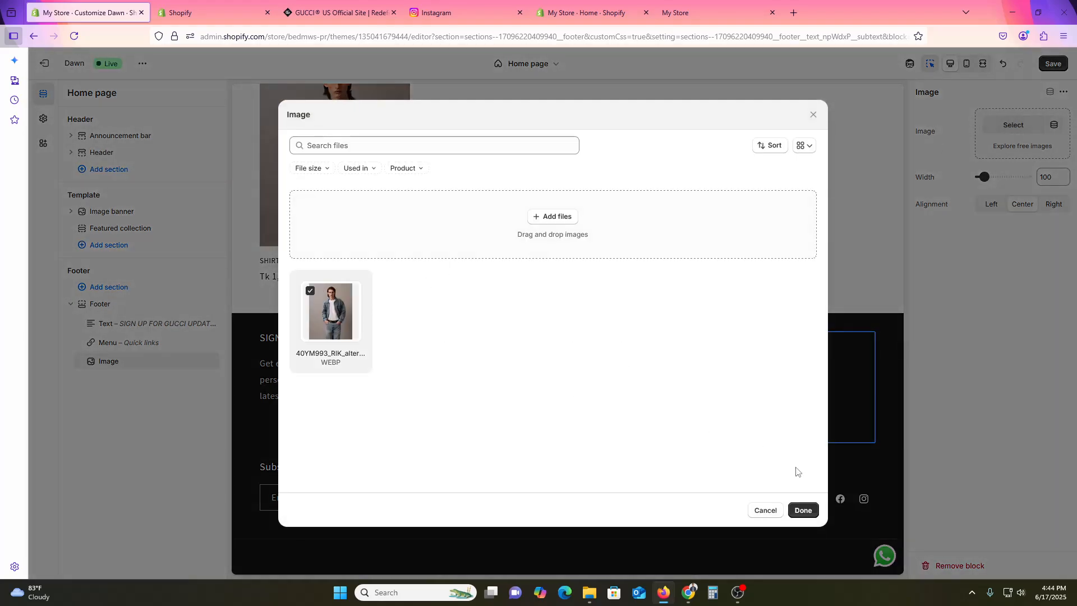
pyautogui.click(803, 509)
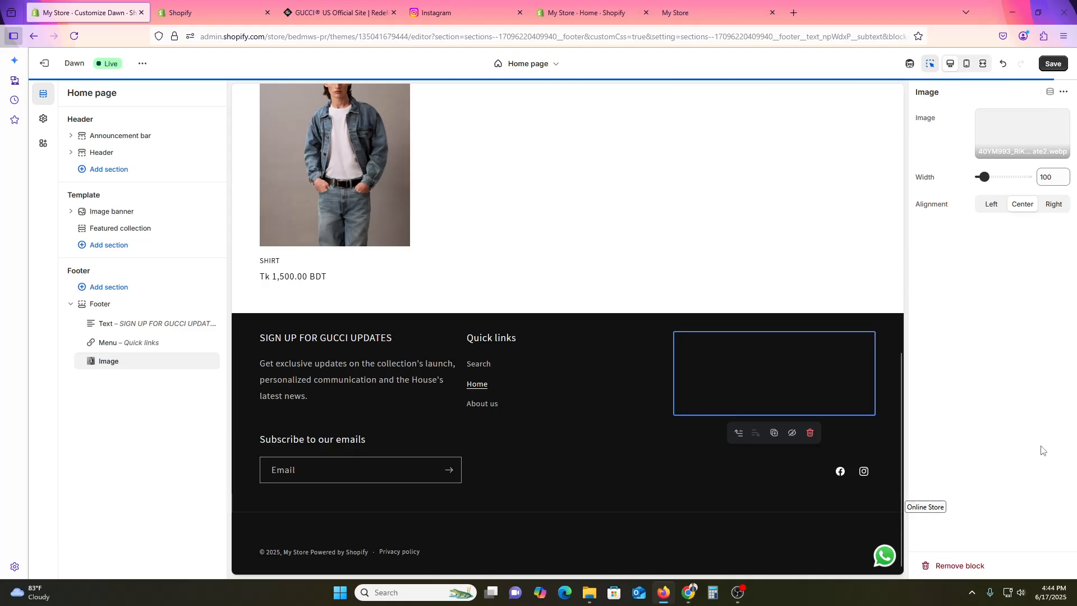
pyautogui.click(992, 205)
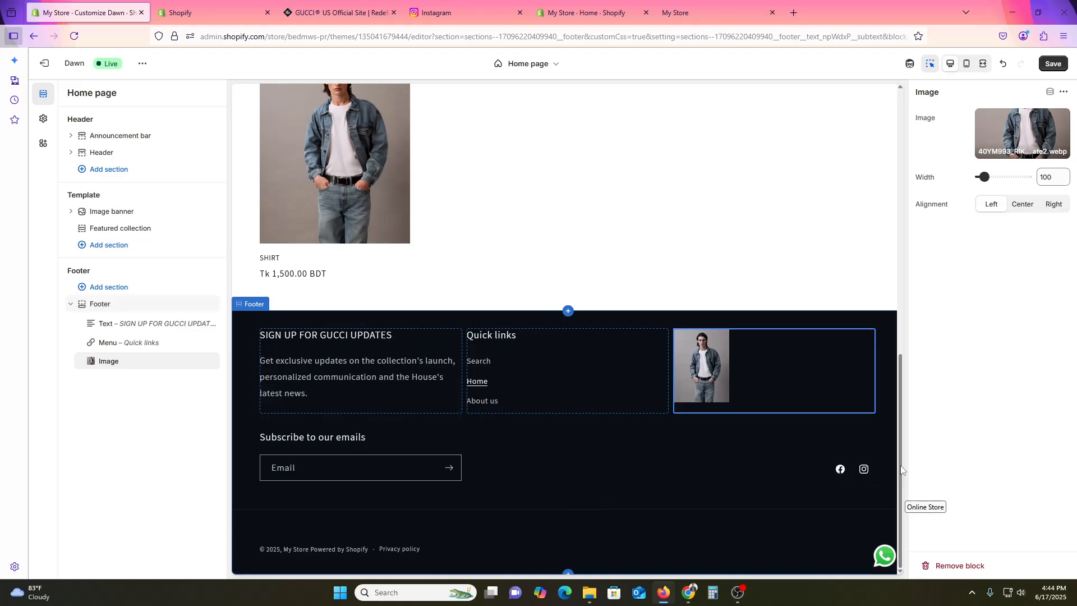
pyautogui.click(754, 556)
pyautogui.rightClick(677, 514)
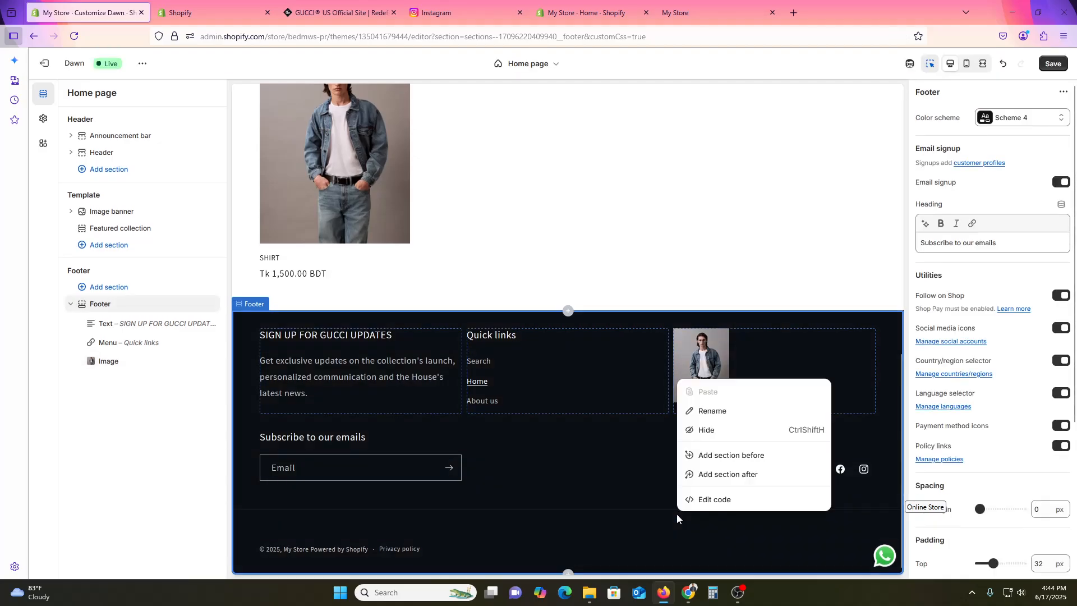
pyautogui.click(660, 528)
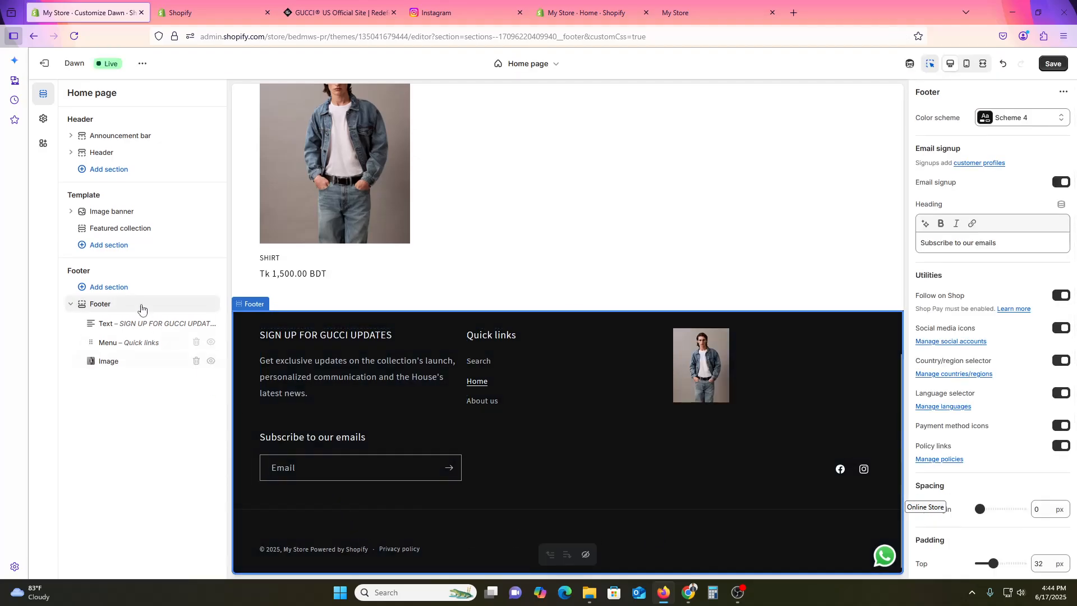
# - Add an Email signup section to the Footer group and check it in the preview
pyautogui.click(112, 287)
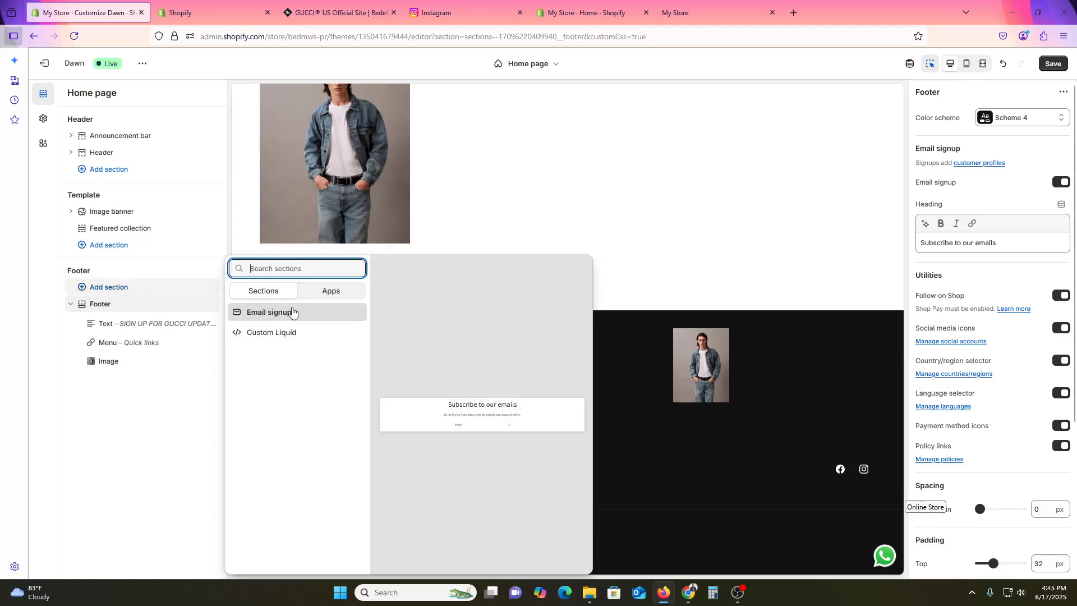
pyautogui.click(292, 311)
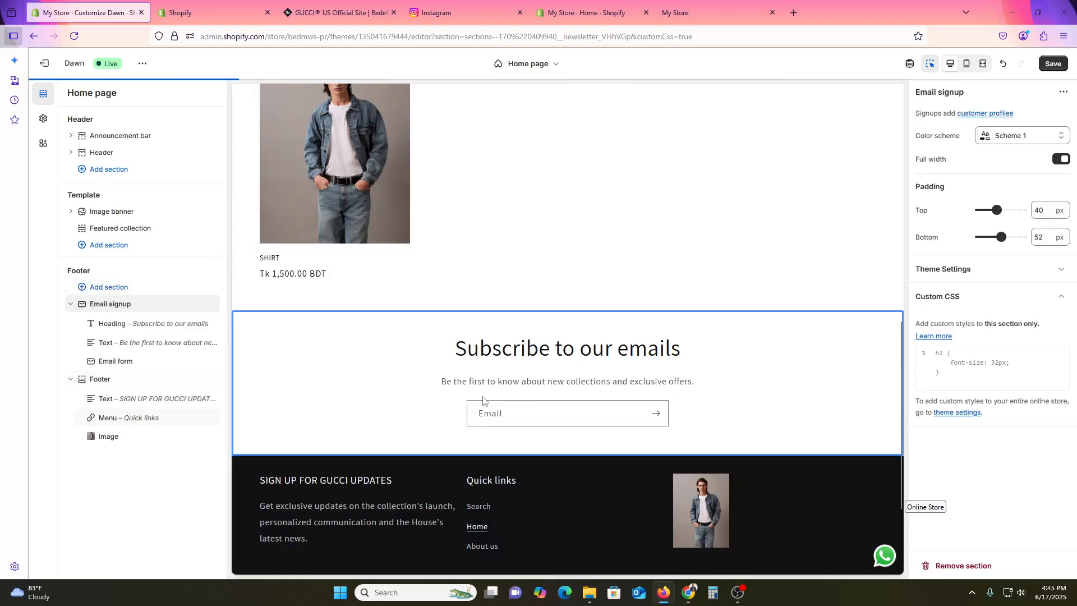
pyautogui.scroll(-2, 538, 497)
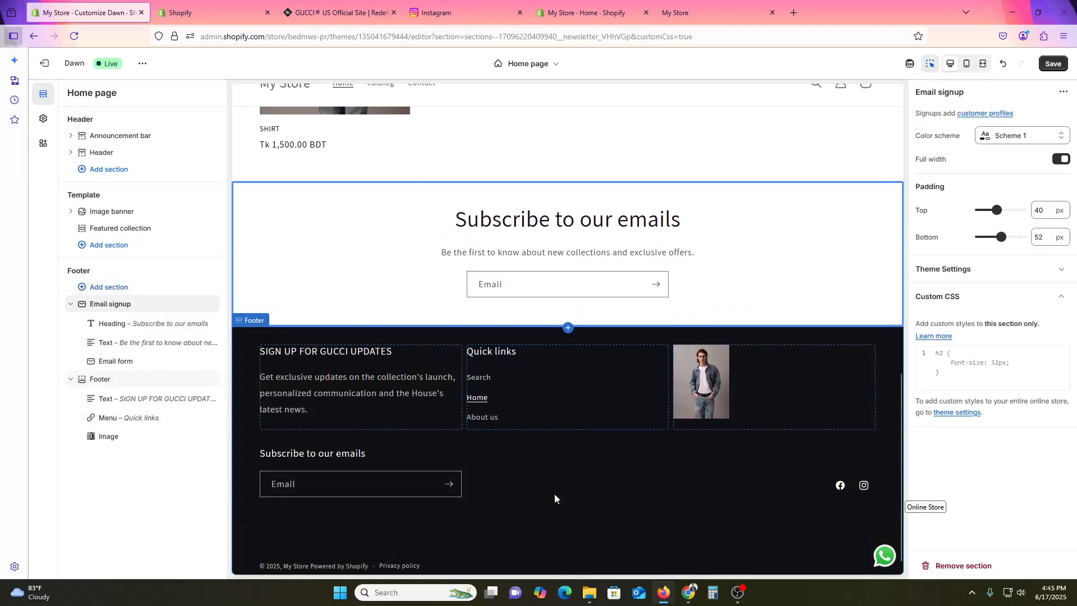